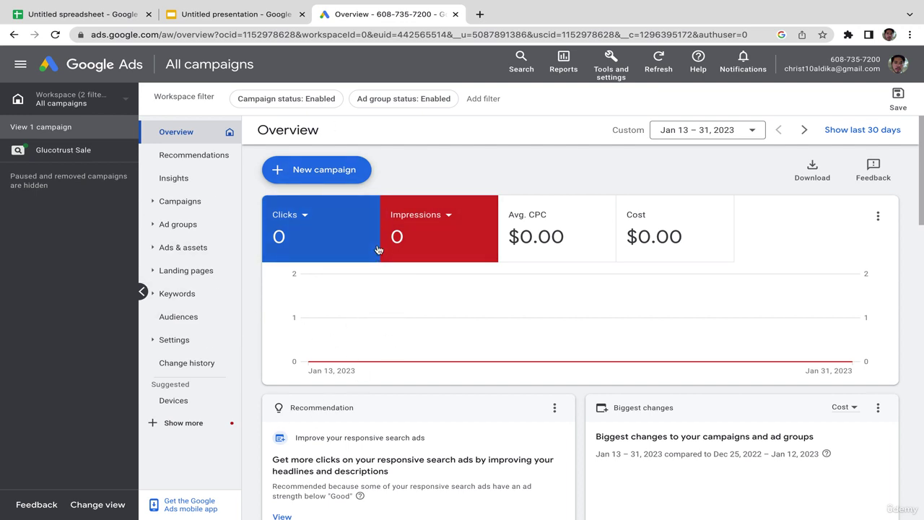
Start a new campaign with the Website traffic objective and the Search campaign type
left_click(342, 173)
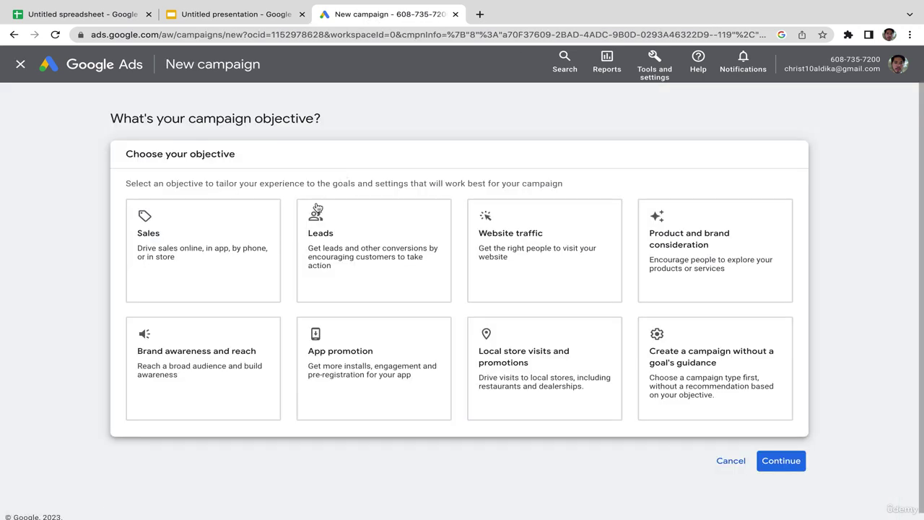
left_click(530, 252)
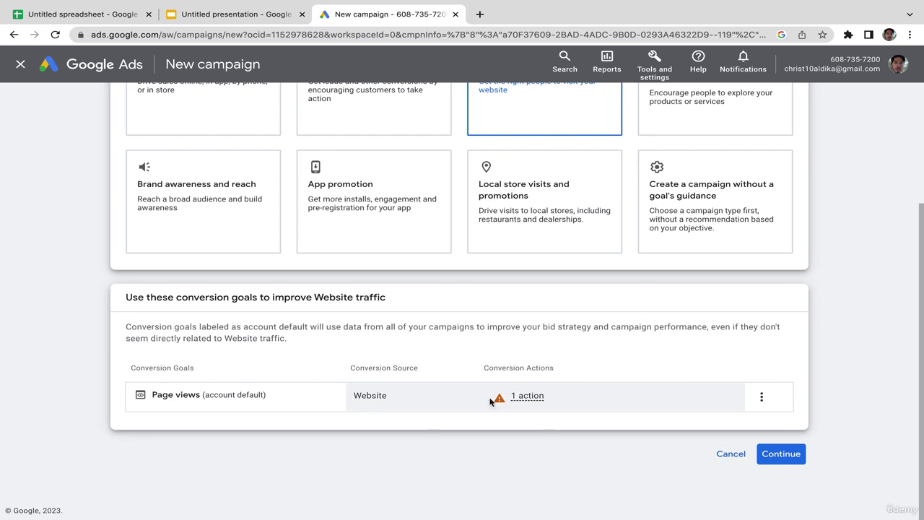
left_click(782, 454)
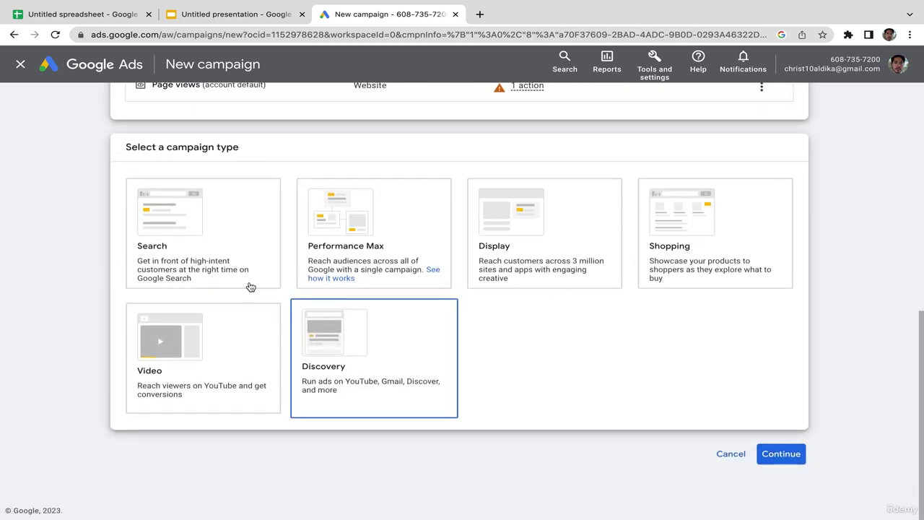
left_click(231, 200)
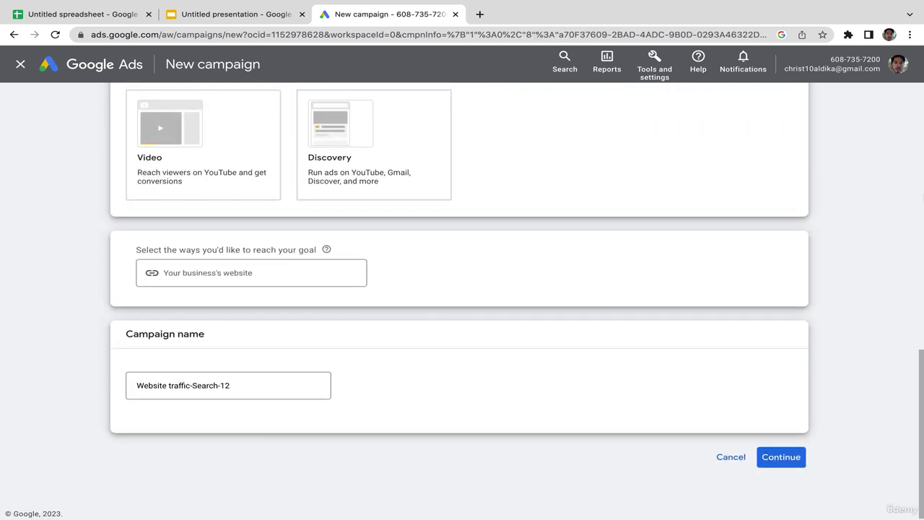
Name the campaign "amyl guard weight loss product" and proceed to the bidding settings
scroll(657, 242, "up", 3)
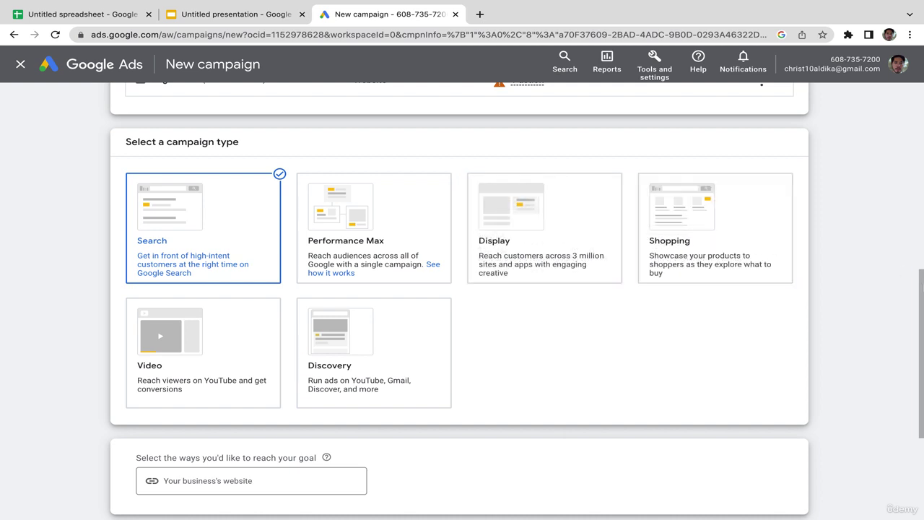
scroll(920, 333, "down", 2)
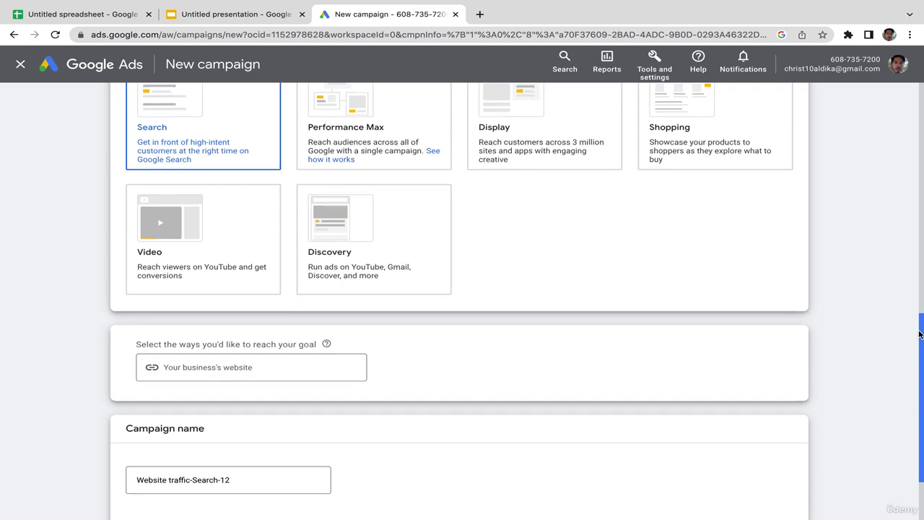
left_click_drag(919, 334, 918, 381)
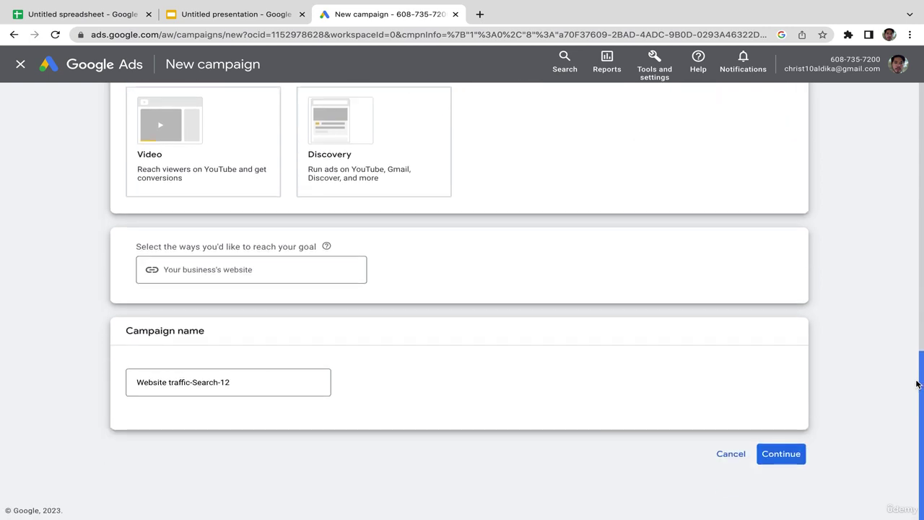
left_click(250, 380)
key("super+a")
key("BackSpace")
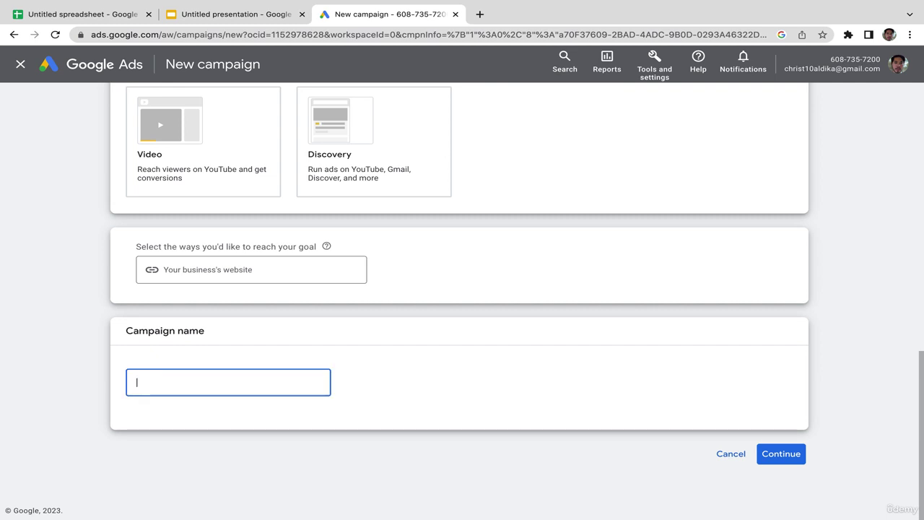
type("amyl guard")
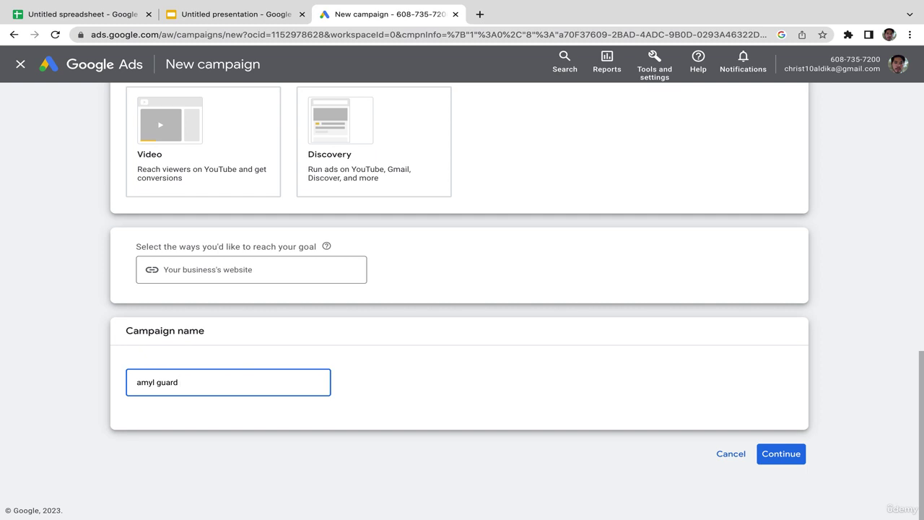
type(" weight loss product")
left_click(781, 454)
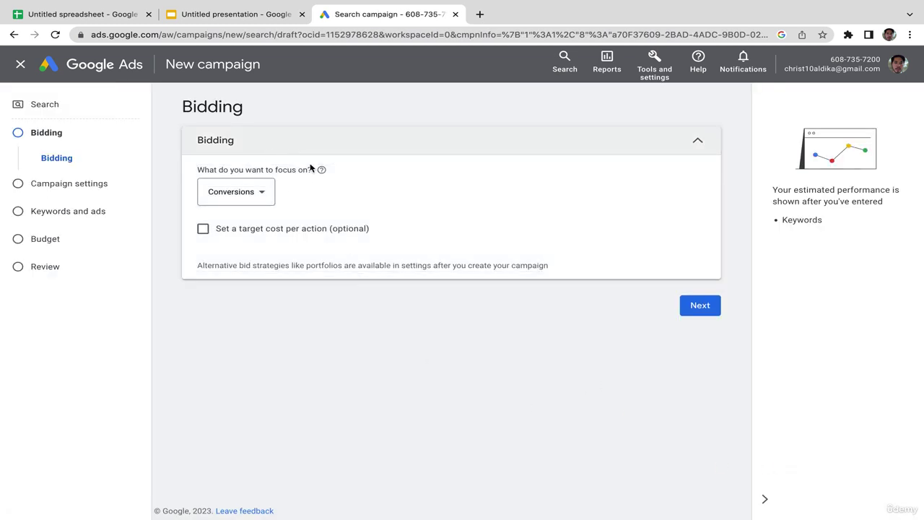
Set the bidding focus to Clicks
left_click(265, 195)
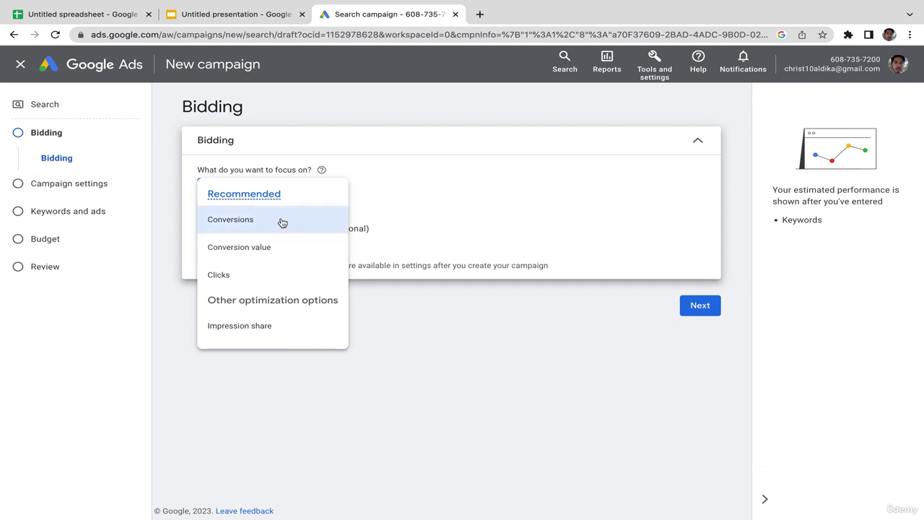
mouse_move(282, 223)
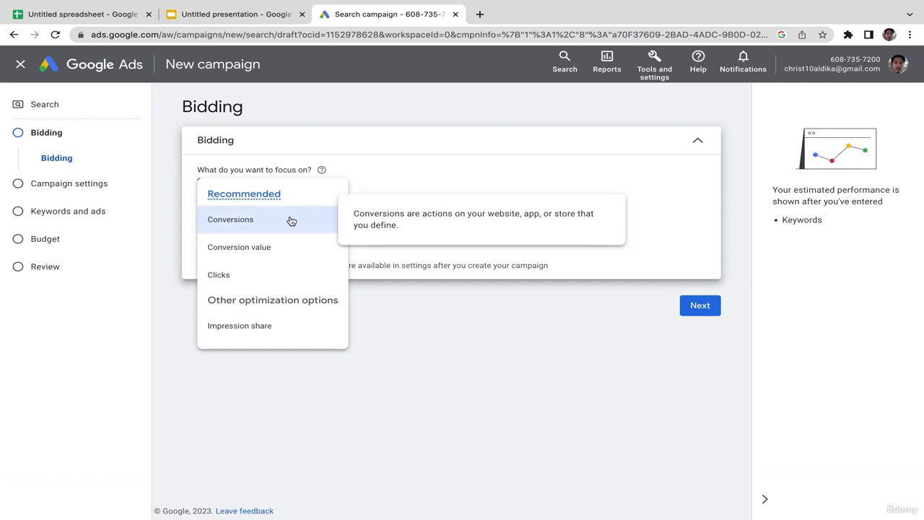
left_click(263, 279)
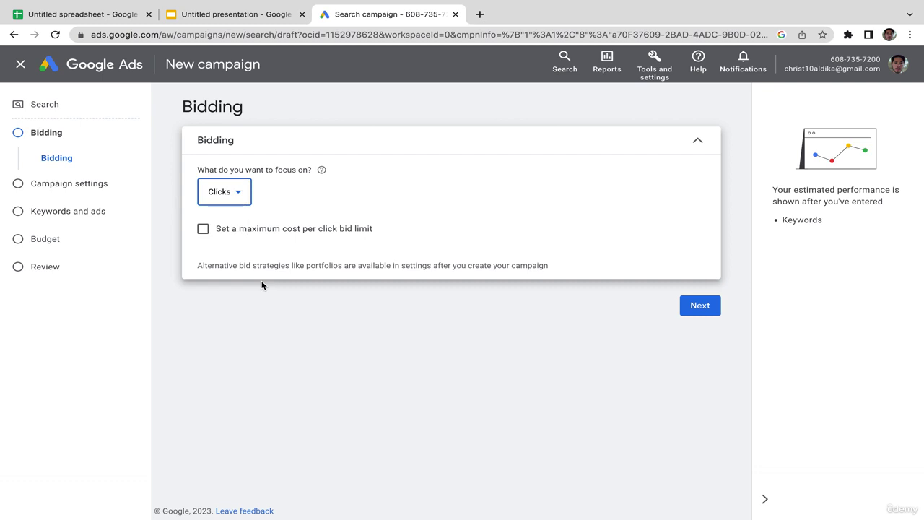
Try a maximum cost per click bid limit of $0.50, and remove the limit again
left_click(205, 235)
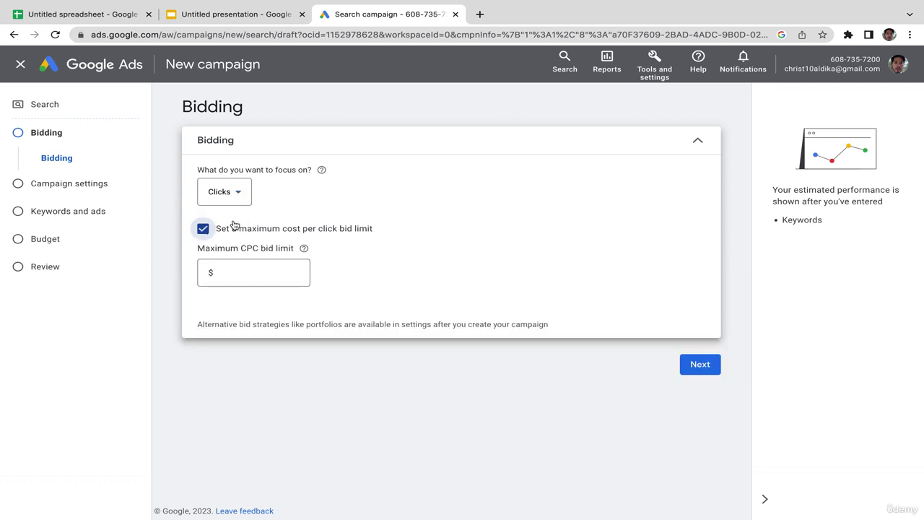
left_click(205, 233)
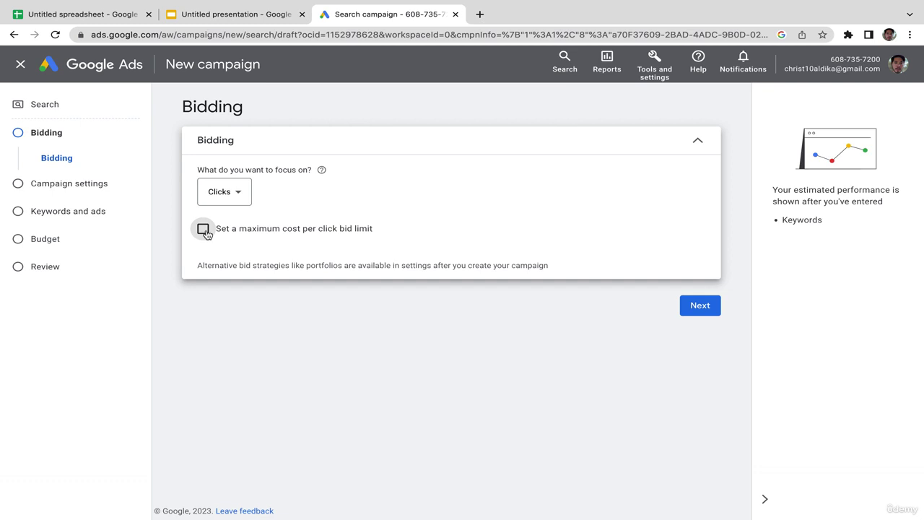
left_click(204, 232)
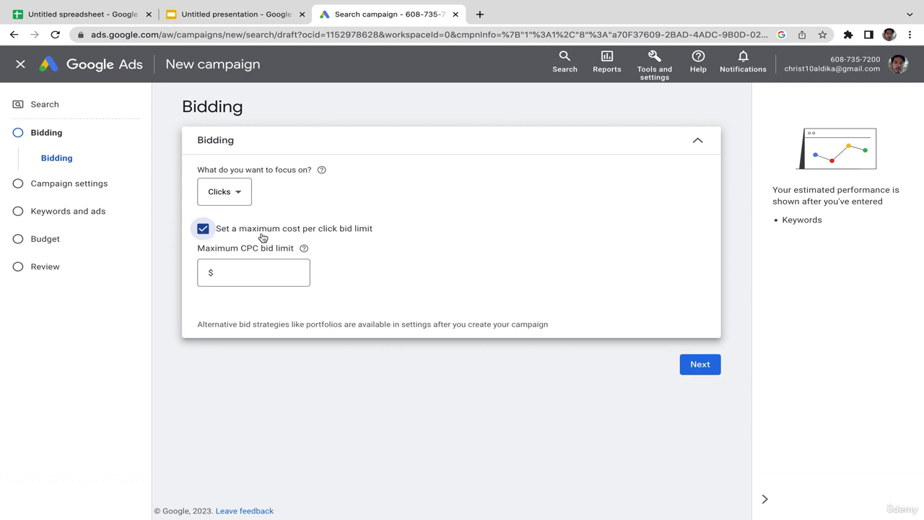
left_click(247, 272)
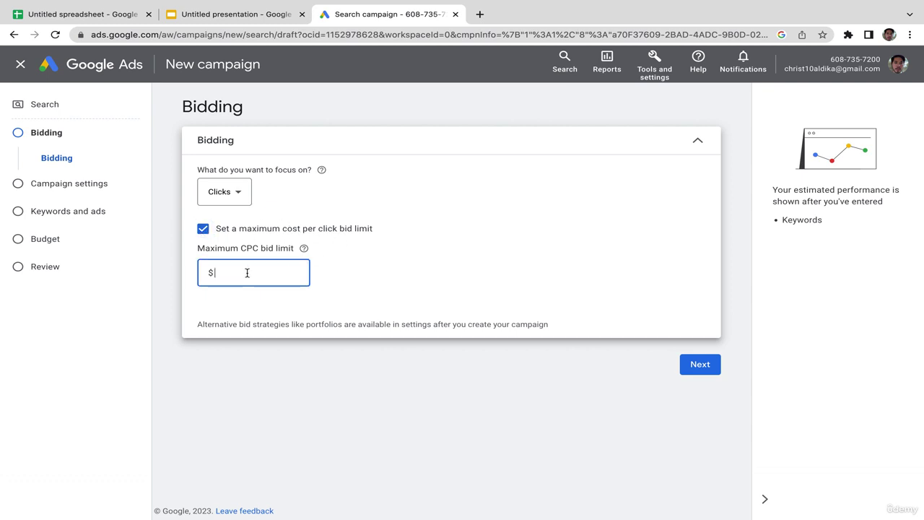
type("0.5")
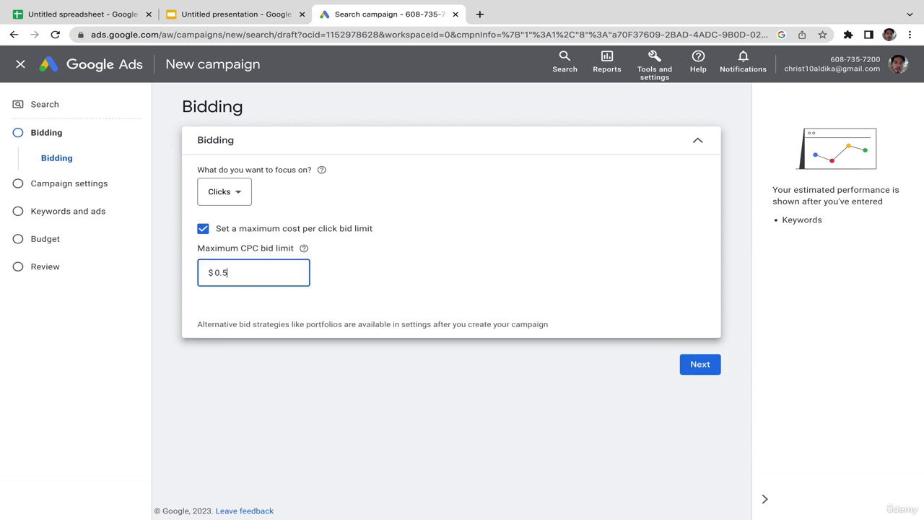
left_click(383, 276)
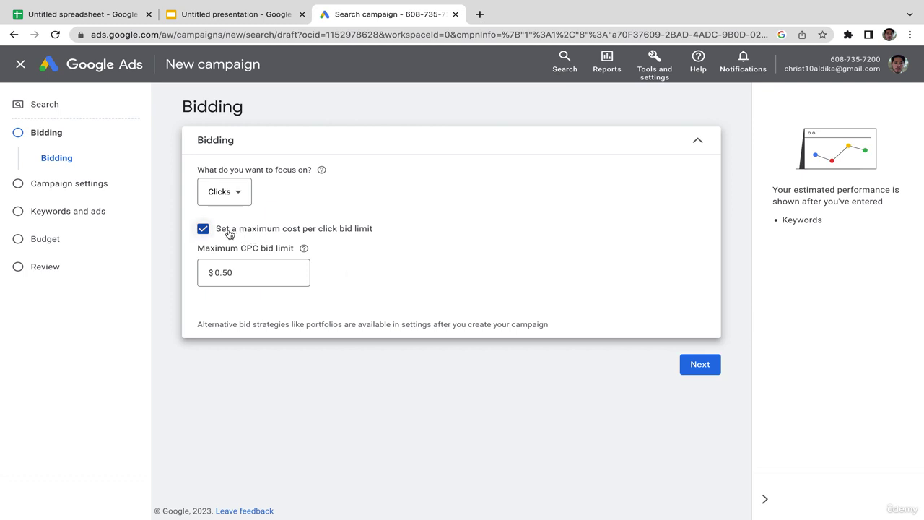
left_click(204, 229)
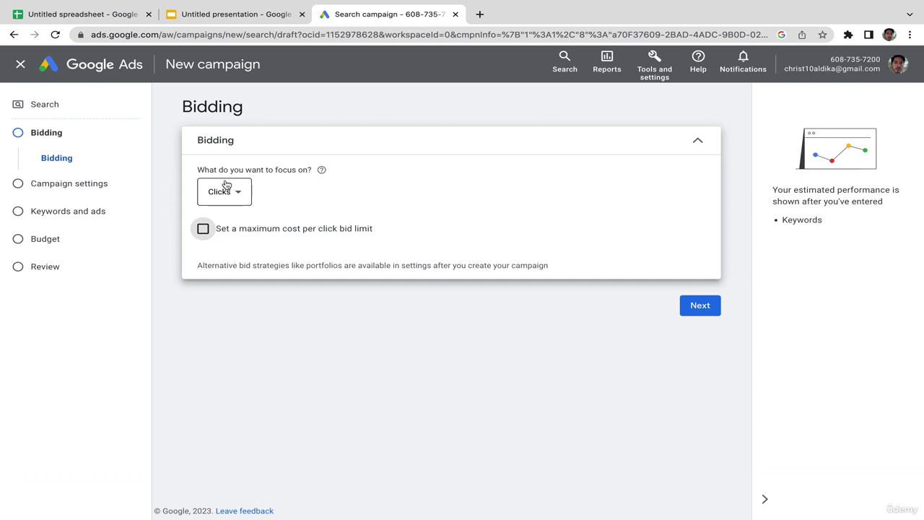
Proceed to the campaign settings, exclude the Google Display Network and hide the account notice
left_click(699, 305)
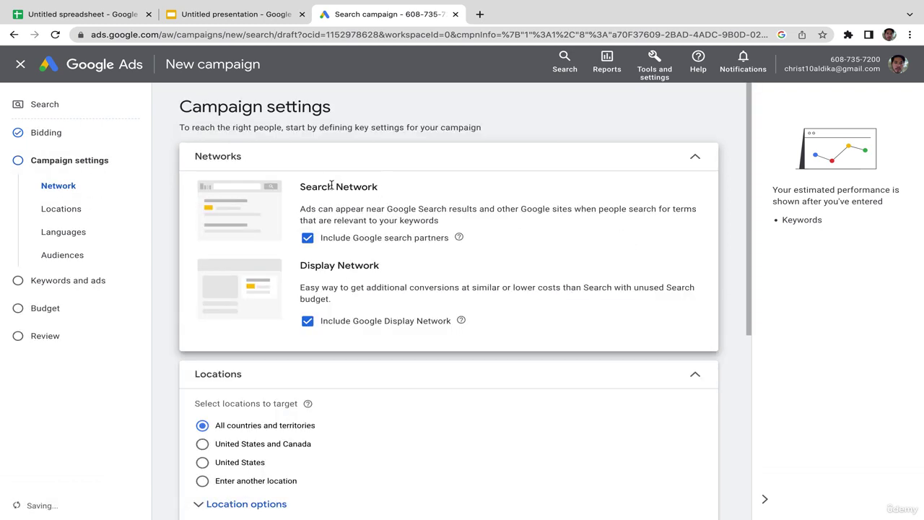
left_click(308, 322)
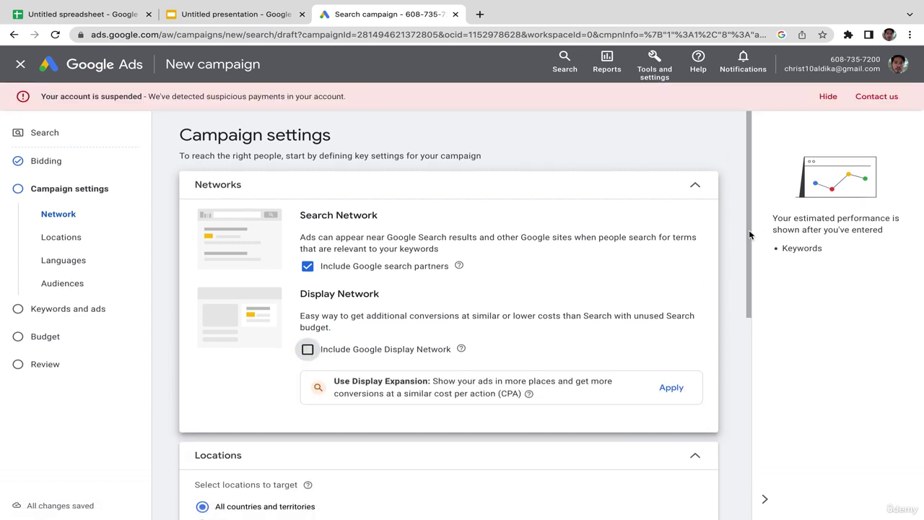
left_click(830, 97)
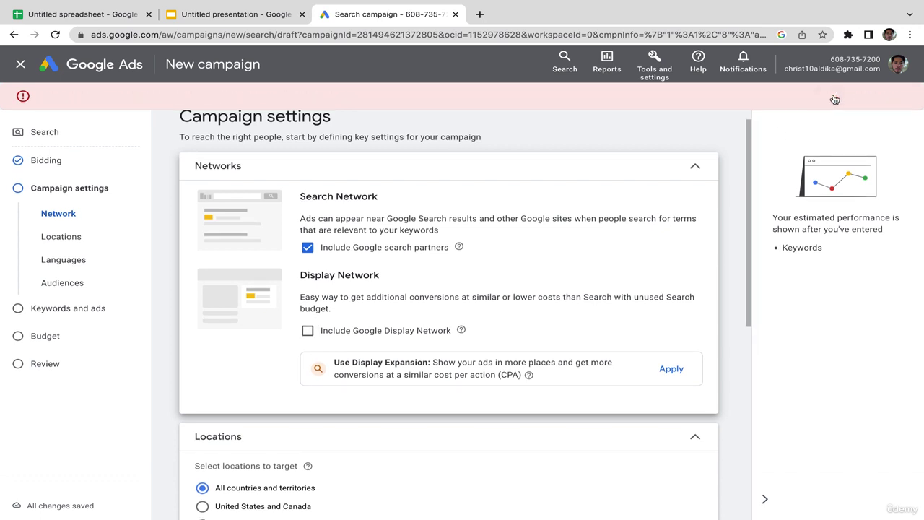
Switch location targeting to custom locations and target the countries United States and Canada
scroll(747, 258, "down", 3)
left_click_drag(747, 258, 744, 325)
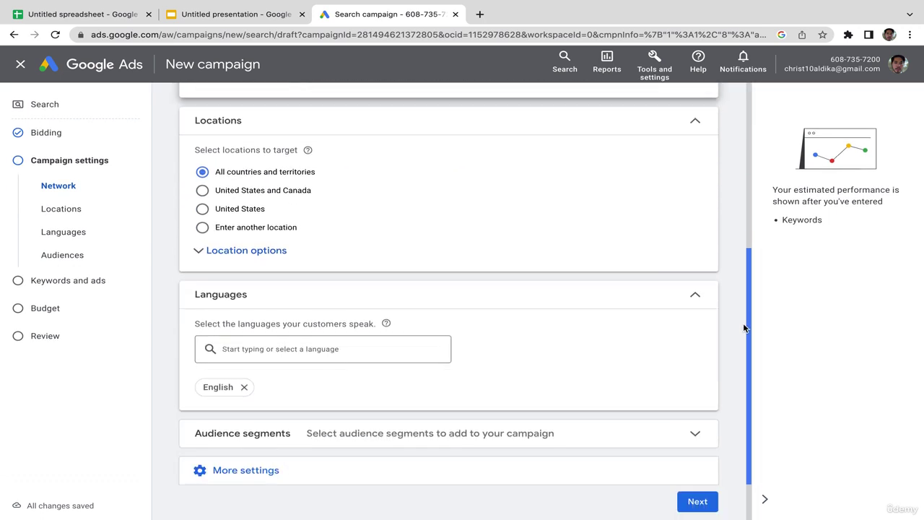
left_click(256, 258)
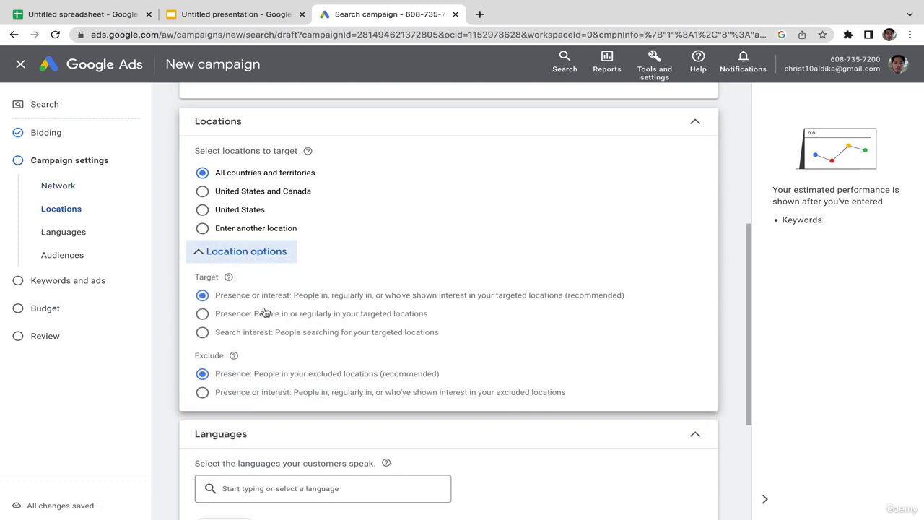
left_click(261, 261)
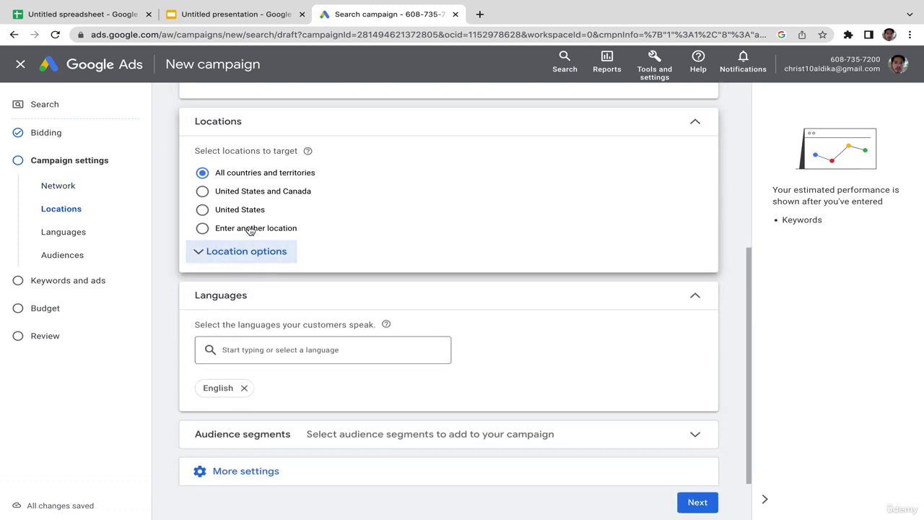
left_click(249, 230)
left_click(268, 261)
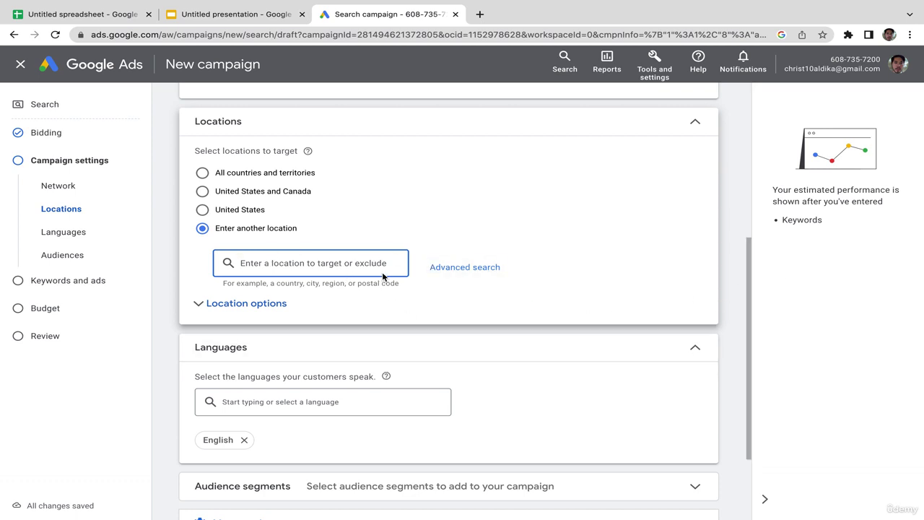
type("united")
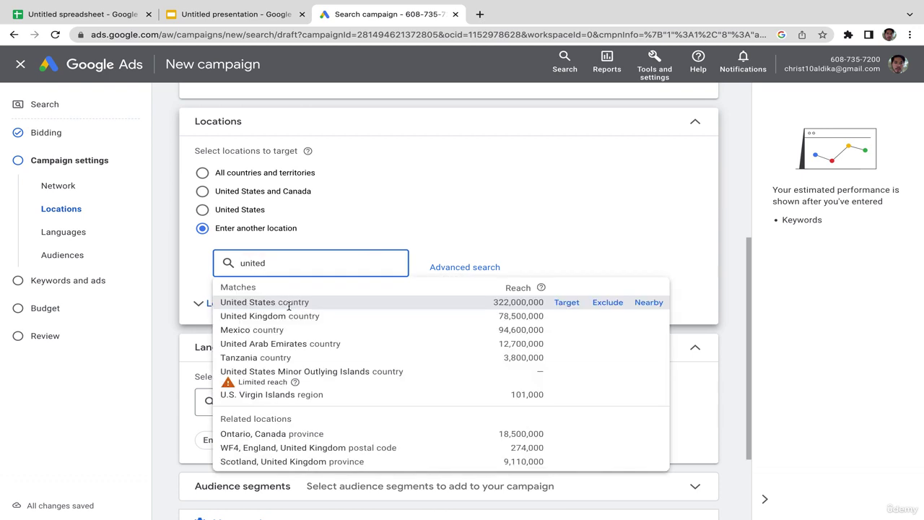
left_click(288, 303)
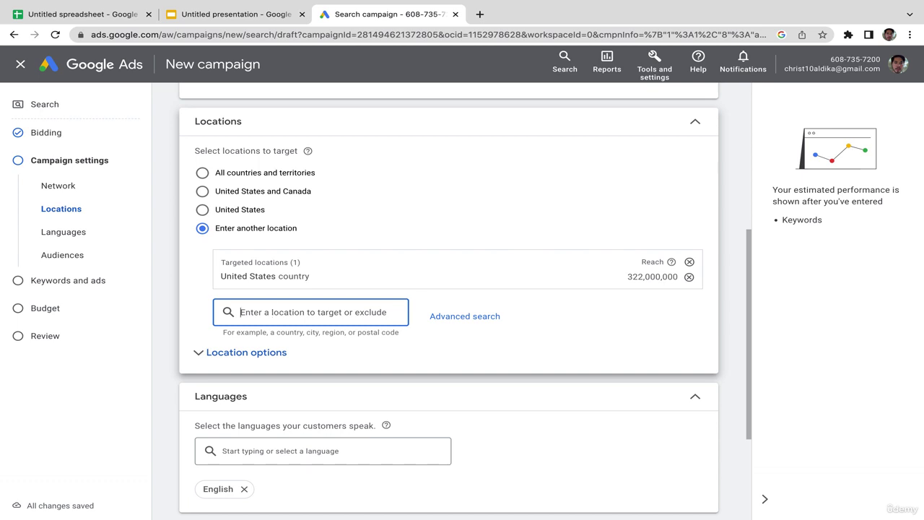
type("canada")
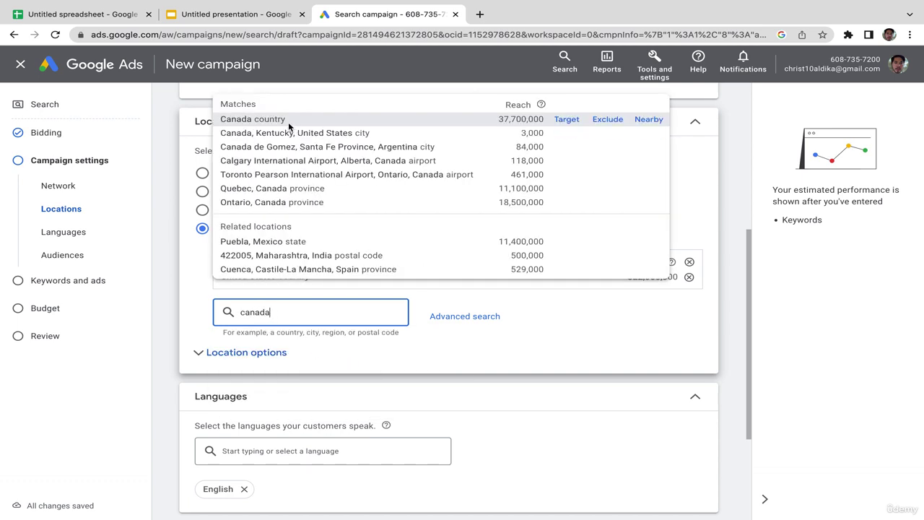
left_click(288, 122)
Add the countries United Kingdom and Australia to the targeted locations
left_click(263, 326)
type("u")
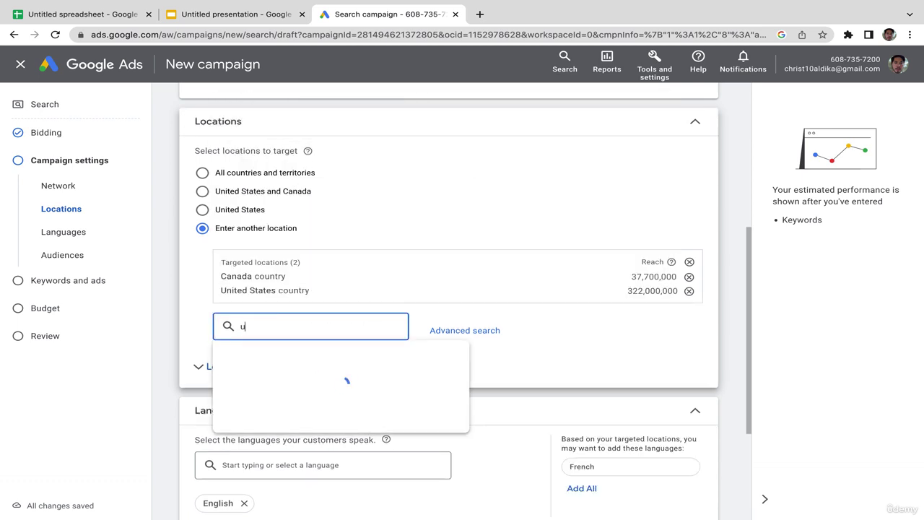
type("nited kingdom")
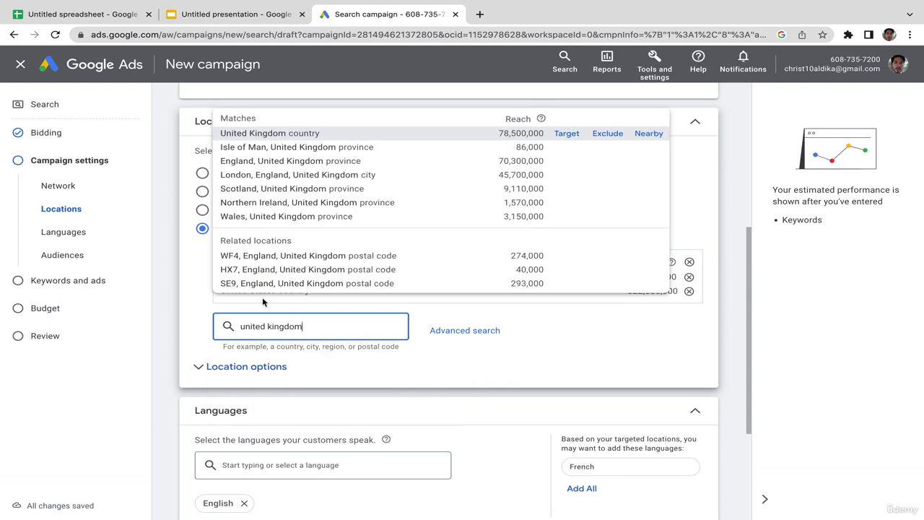
left_click(285, 132)
type("australia")
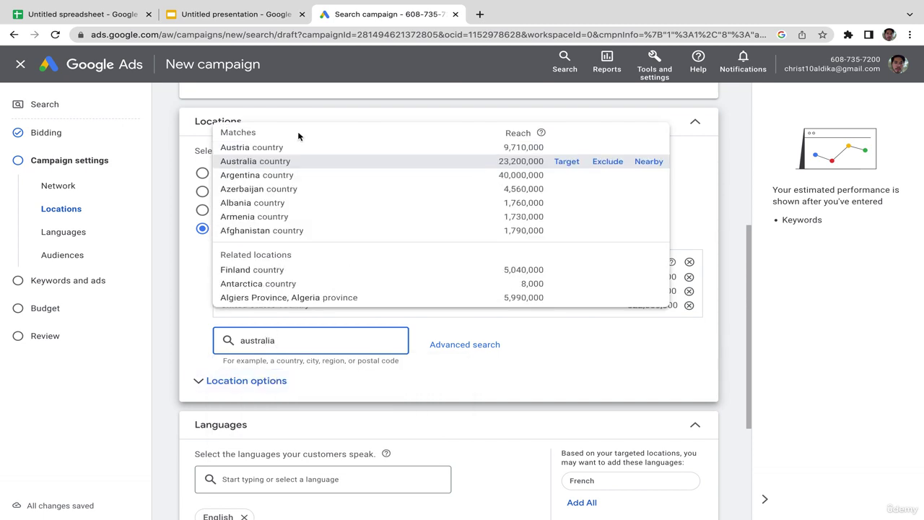
left_click(274, 161)
Add the country New Zealand to the campaign's targeted locations
left_click(266, 356)
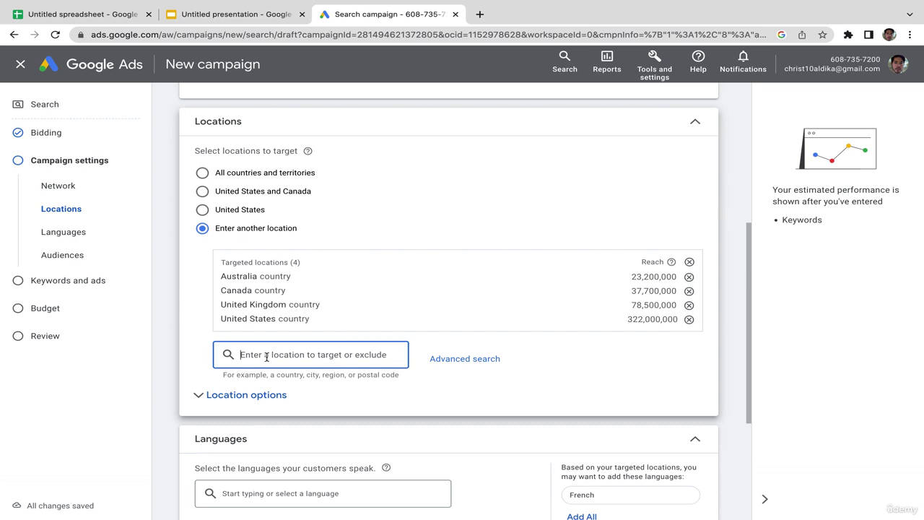
type("new")
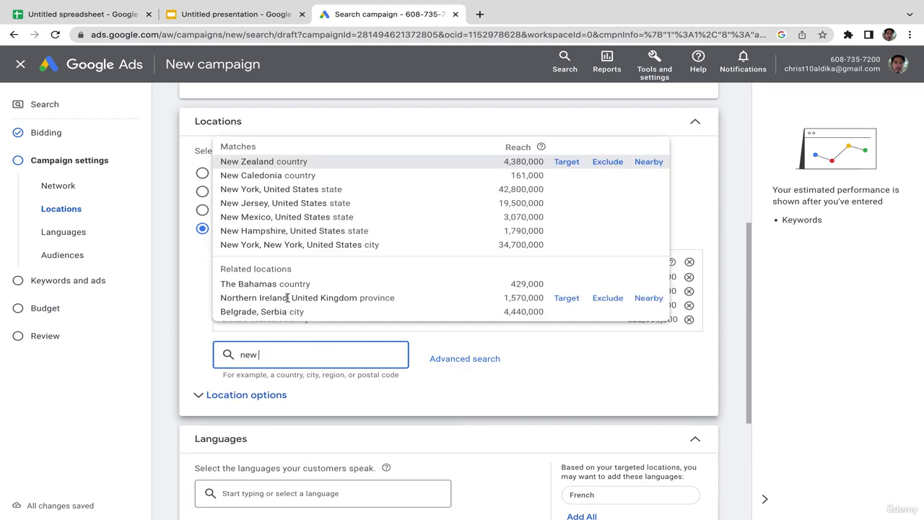
left_click(277, 161)
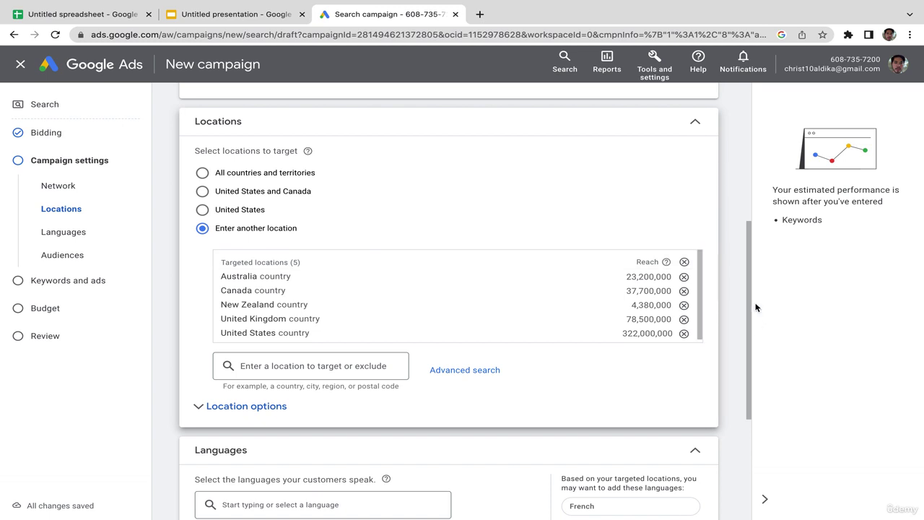
scroll(736, 419, "down", 3)
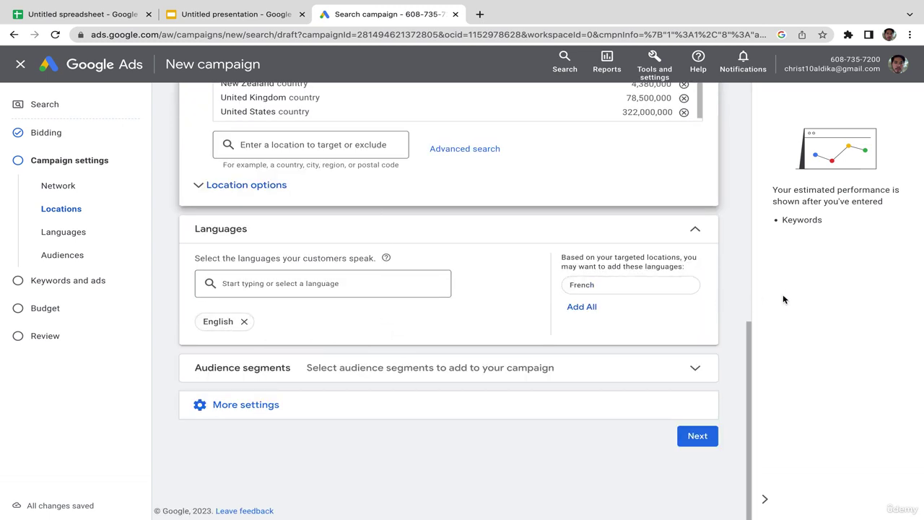
left_click_drag(749, 324, 750, 299)
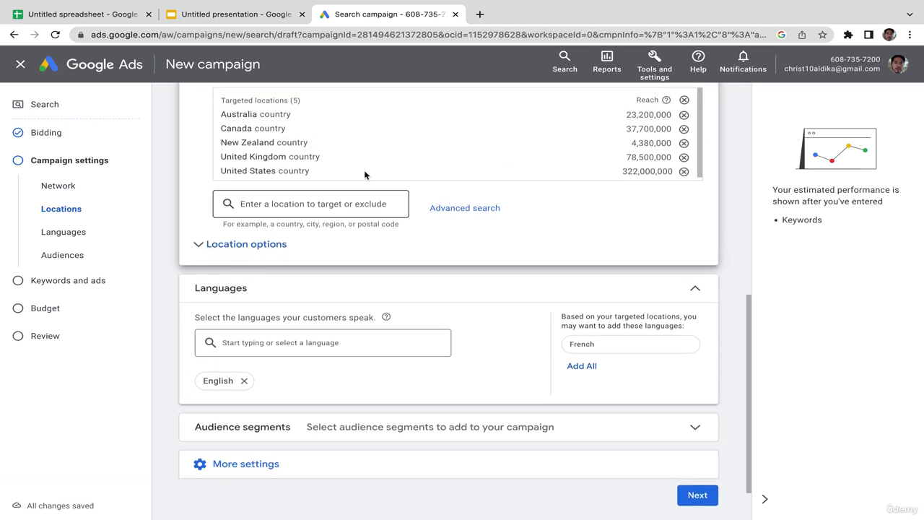
scroll(747, 413, "down", 1)
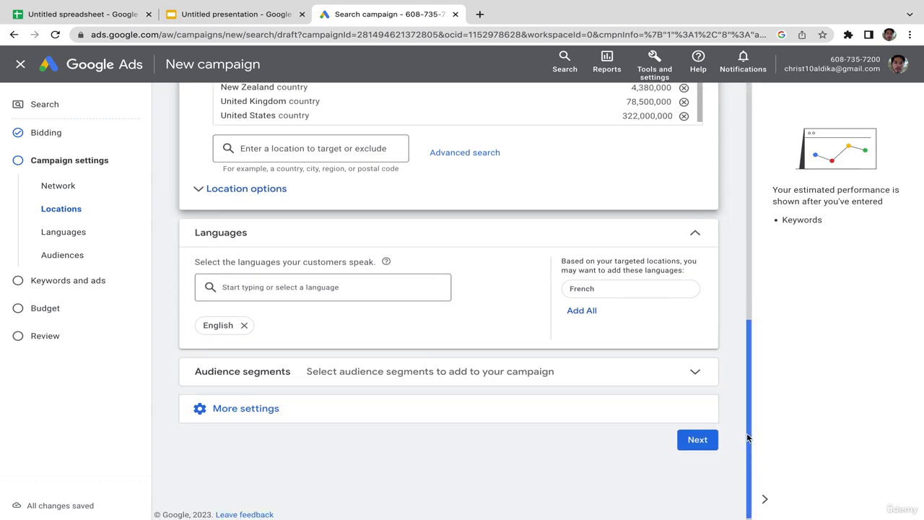
Set the campaign's end date to Feb 10, 2023, and proceed to the keywords and ads stage
left_click(241, 412)
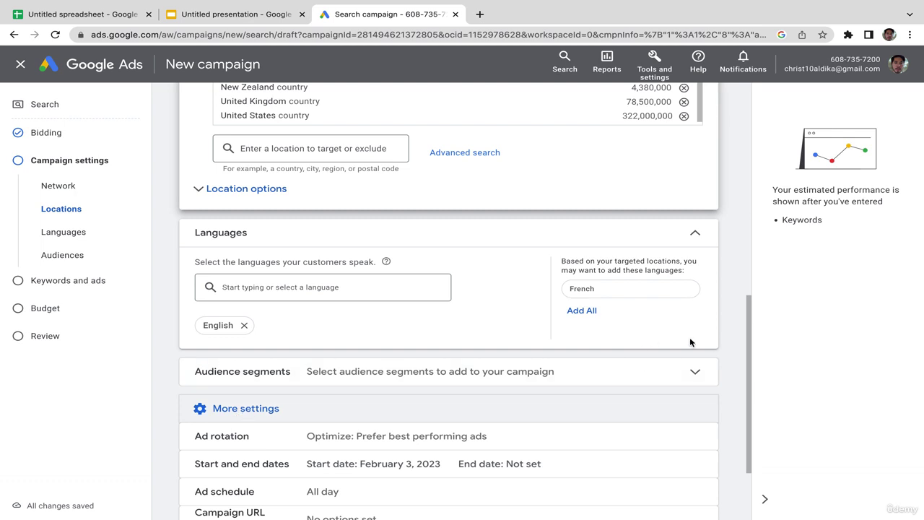
scroll(748, 336, "down", 1)
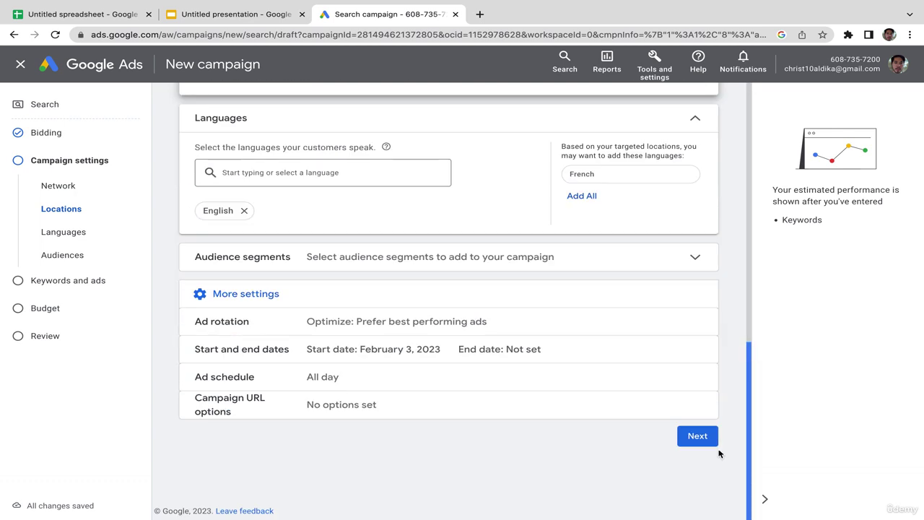
left_click(496, 352)
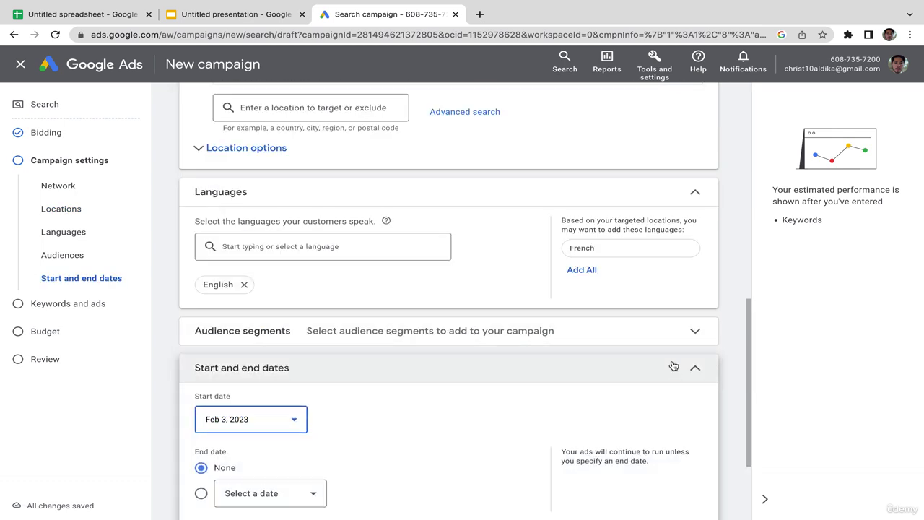
scroll(730, 423, "down", 2)
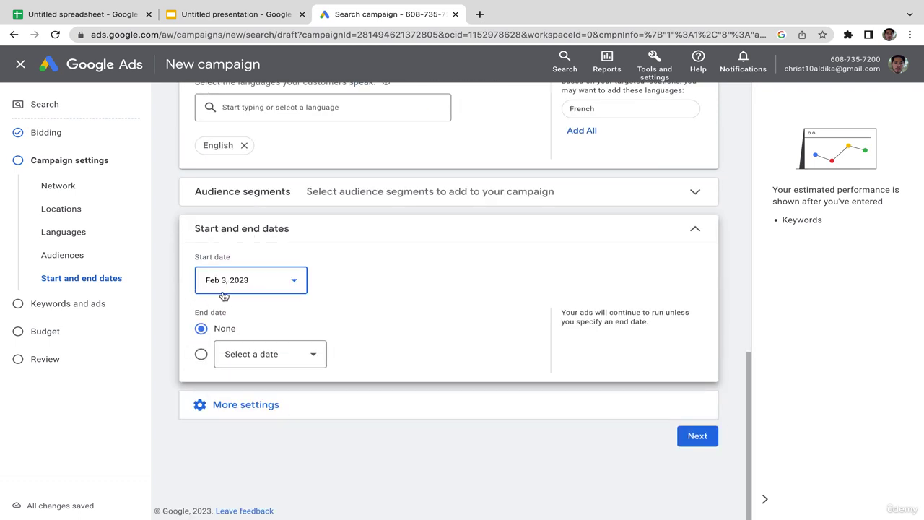
left_click(201, 353)
left_click(287, 357)
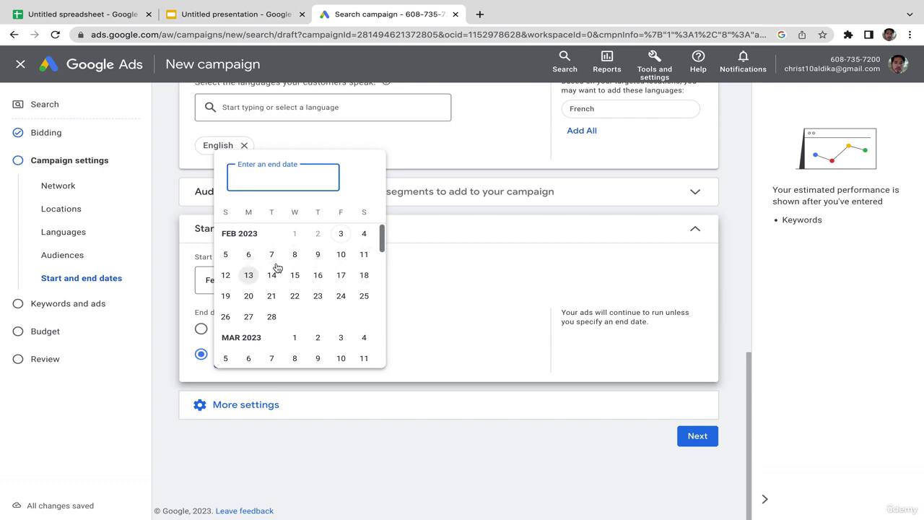
left_click(340, 254)
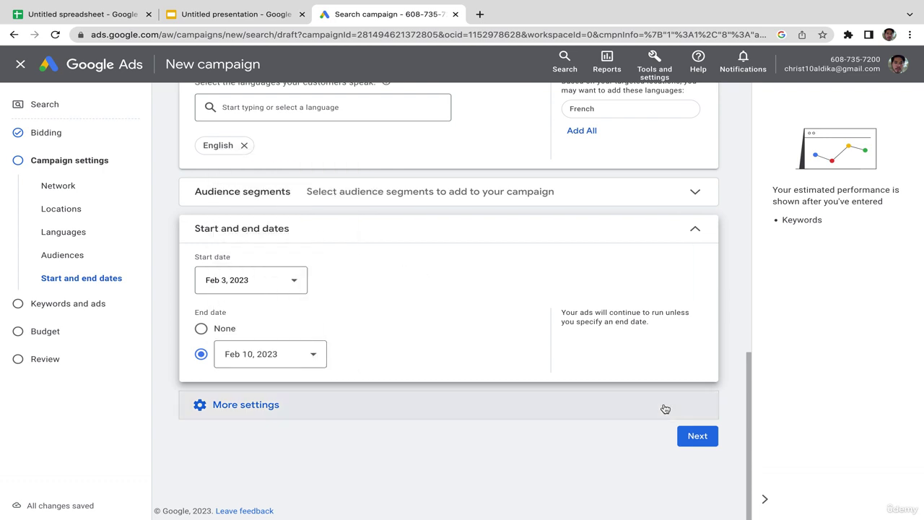
left_click(692, 437)
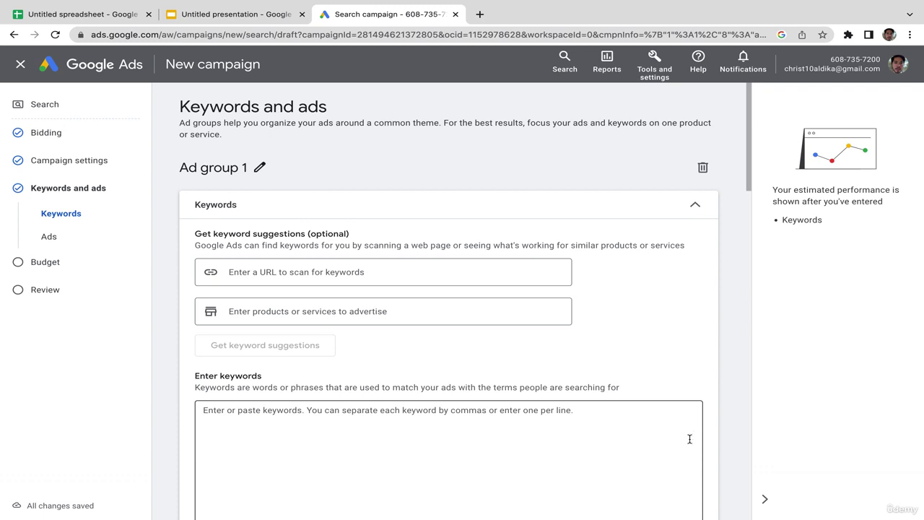
Enter the keywords "amyl guard", "amyl guard reviews" and "amyl guard discount" for the ad group, one per line
left_click_drag(751, 152, 749, 183)
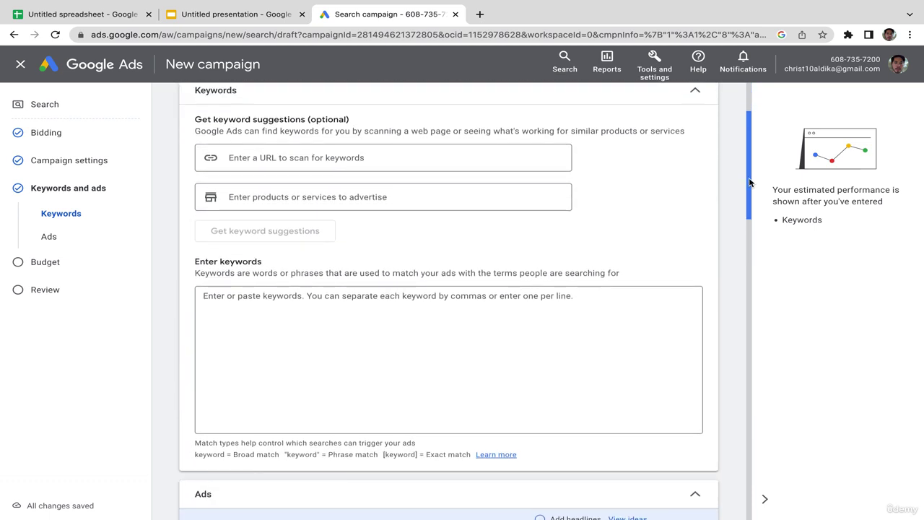
left_click(349, 313)
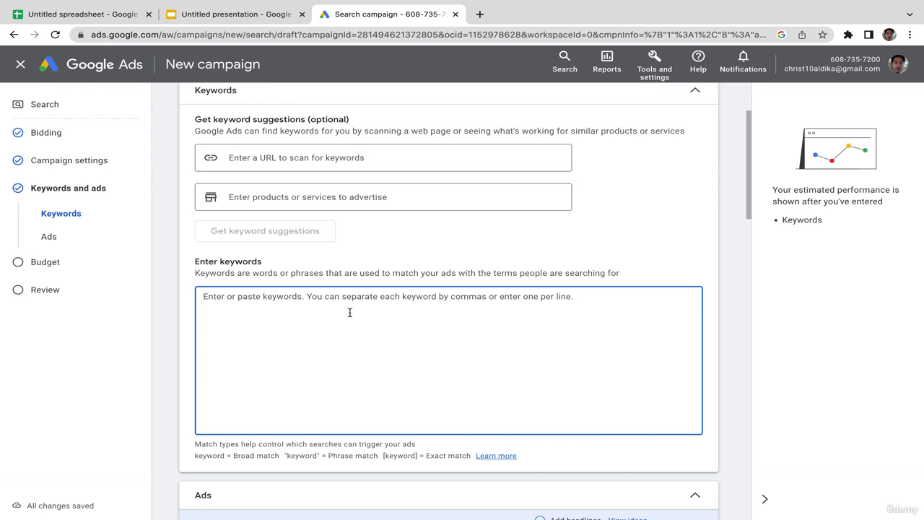
type("amyl guard")
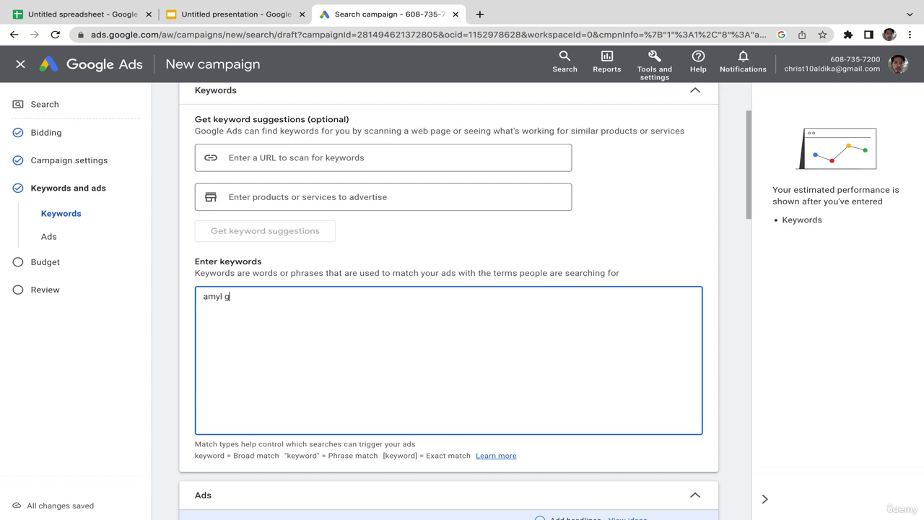
key("Return")
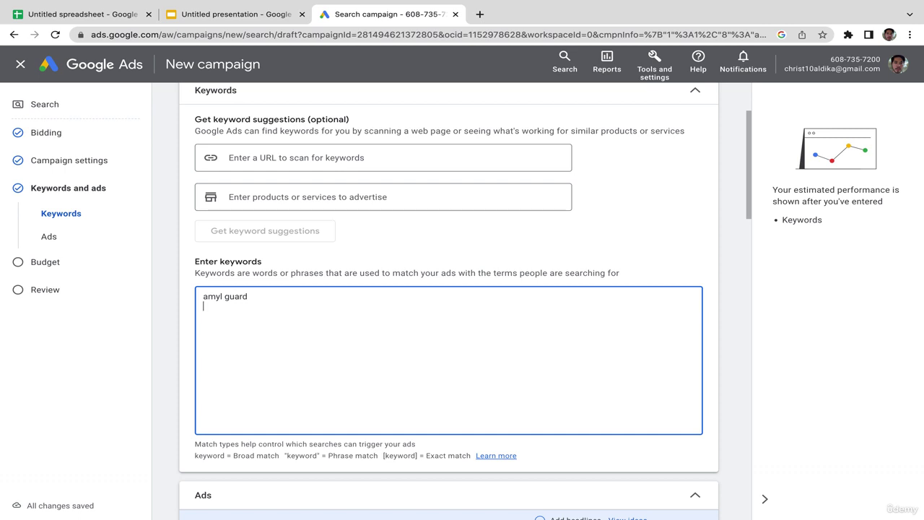
type("aqmyl")
key("BackSpace")
key("BackSpace")
key("BackSpace")
type("myl guard reviews")
key("Return")
type("amyl guard")
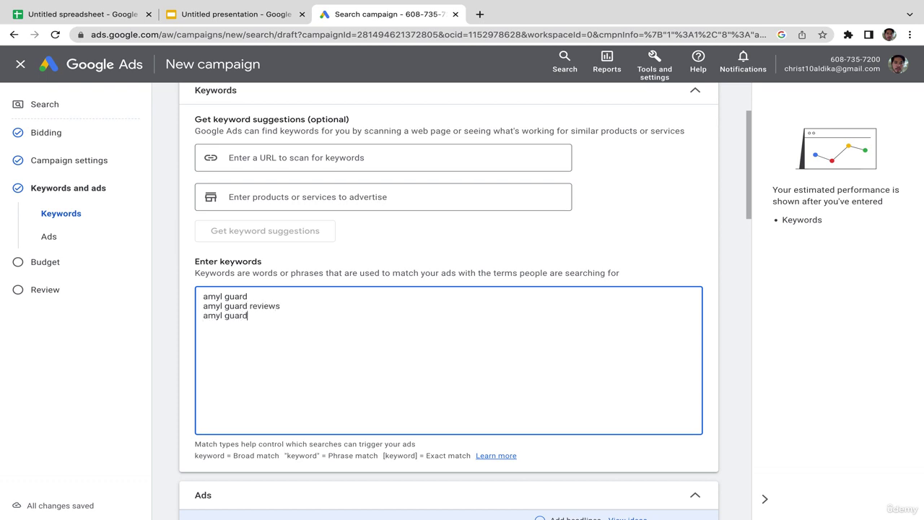
type(" discount")
key("Return")
Add the keywords "amyl guard testimony", "buy amyl guard" and "purchase amyl guard" to the ad group's list
type("amyl guard testimony buy a")
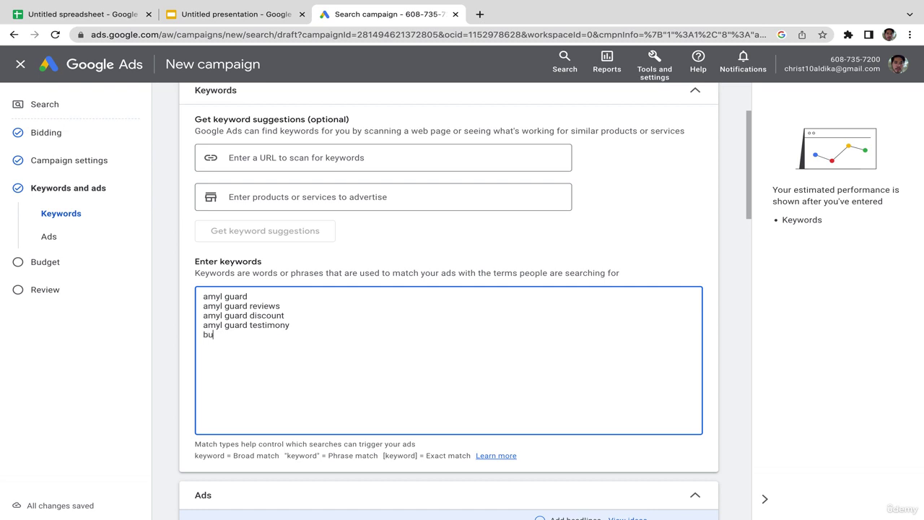
type("mylguard")
left_click(239, 334)
left_click(304, 331)
type("pucra")
key("BackSpace")
type("rchase amyl")
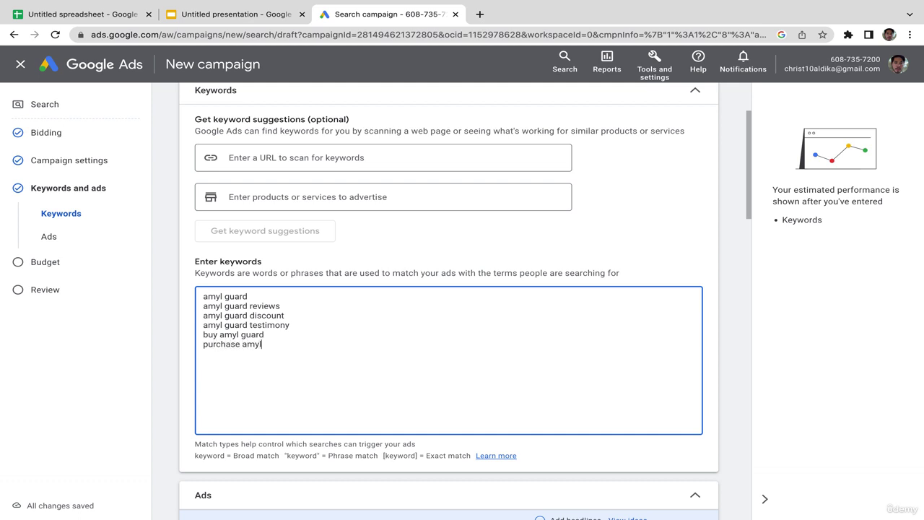
type(" guard")
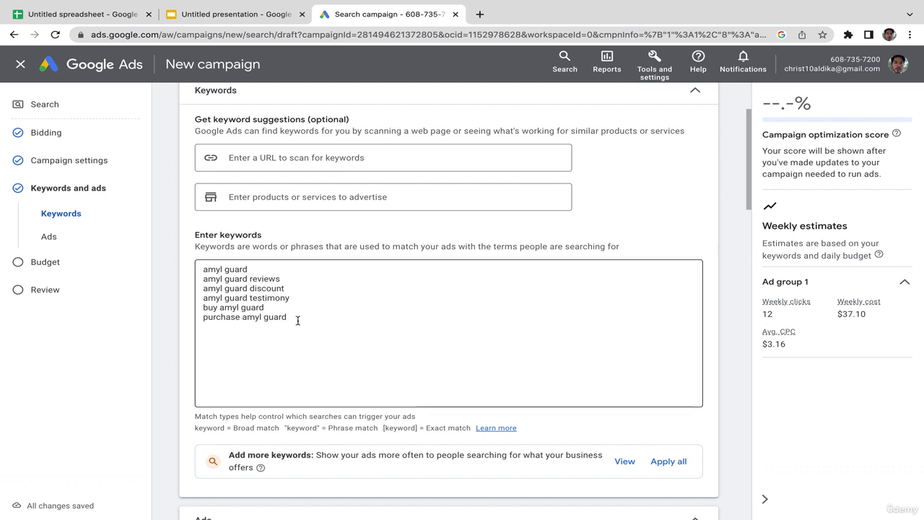
Review the entered keywords and examine the explanation of the average CPC in the weekly estimates
left_click_drag(313, 310, 196, 267)
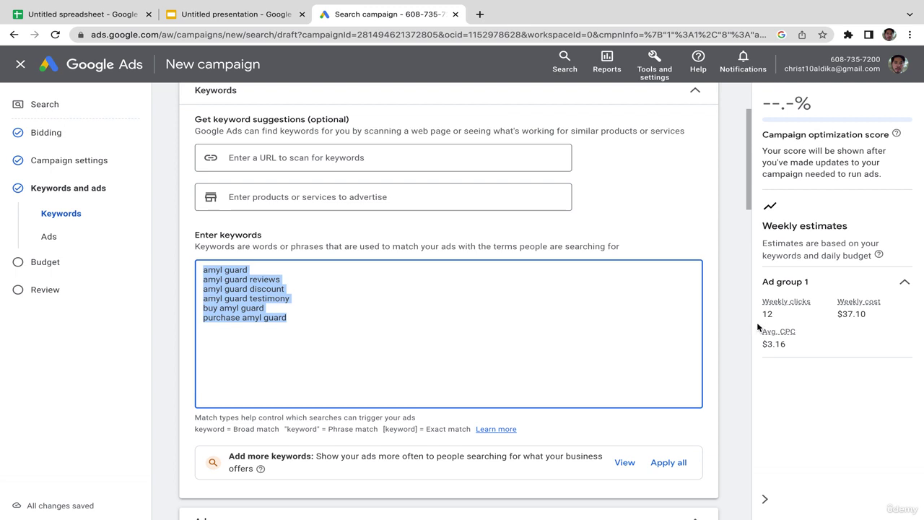
left_click(734, 328)
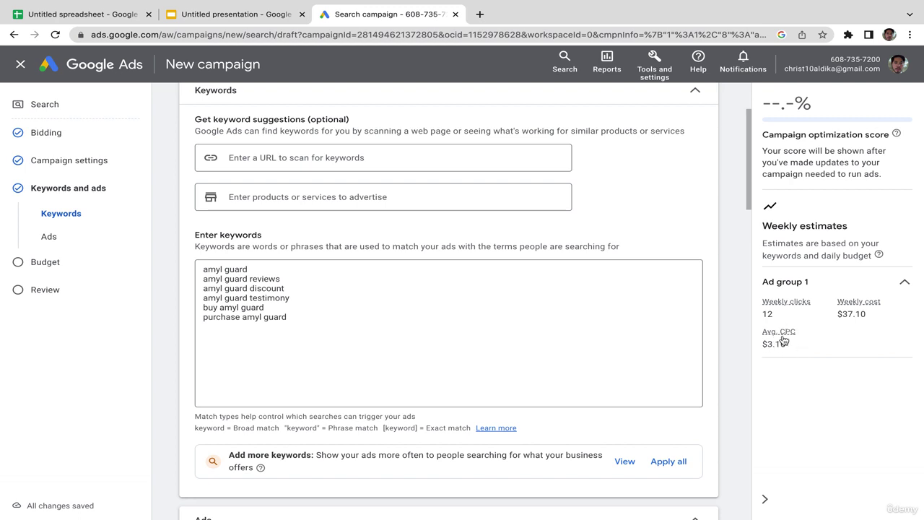
left_click(782, 334)
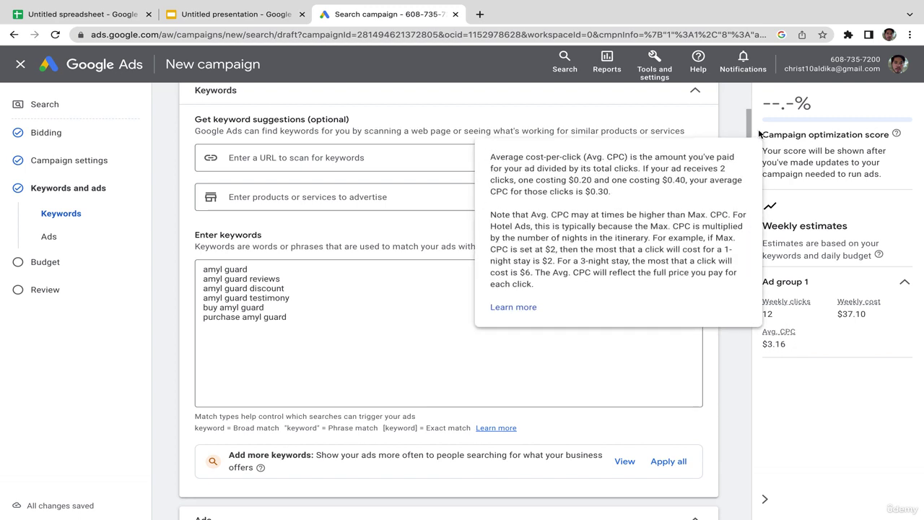
left_click_drag(750, 118, 752, 122)
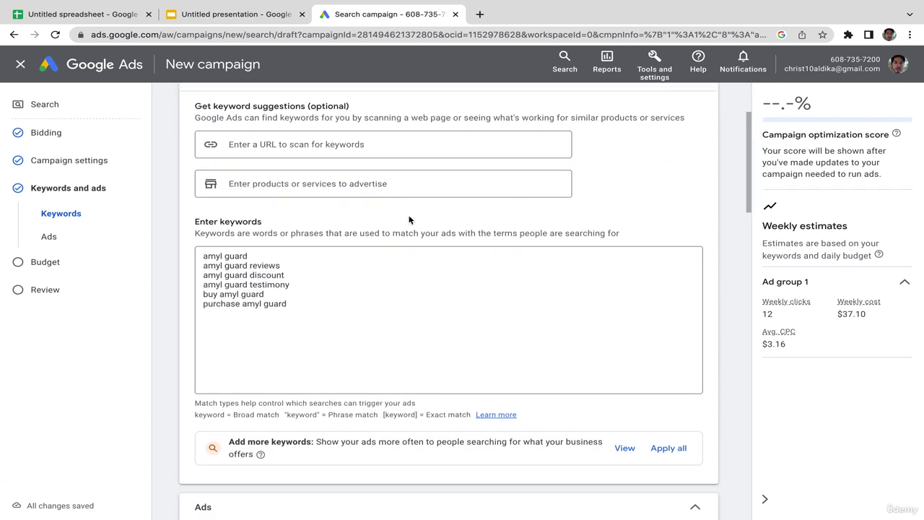
left_click_drag(306, 303, 195, 249)
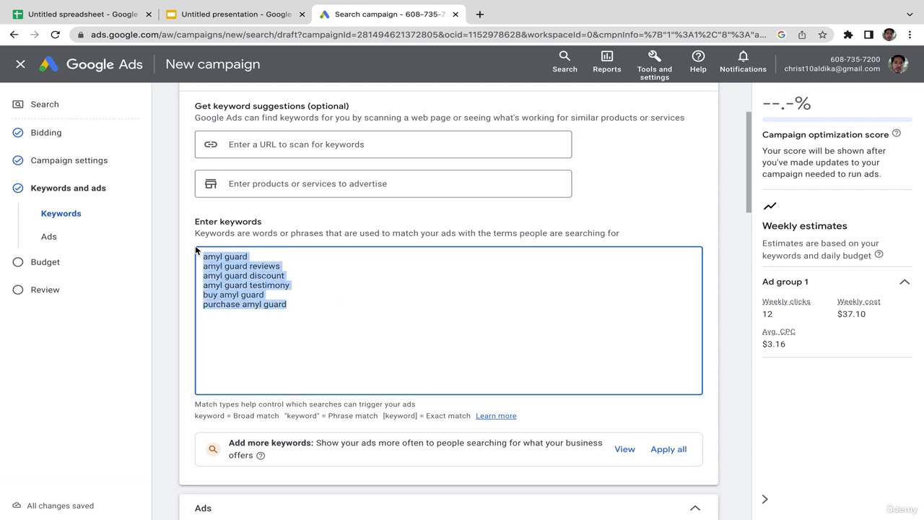
left_click(356, 313)
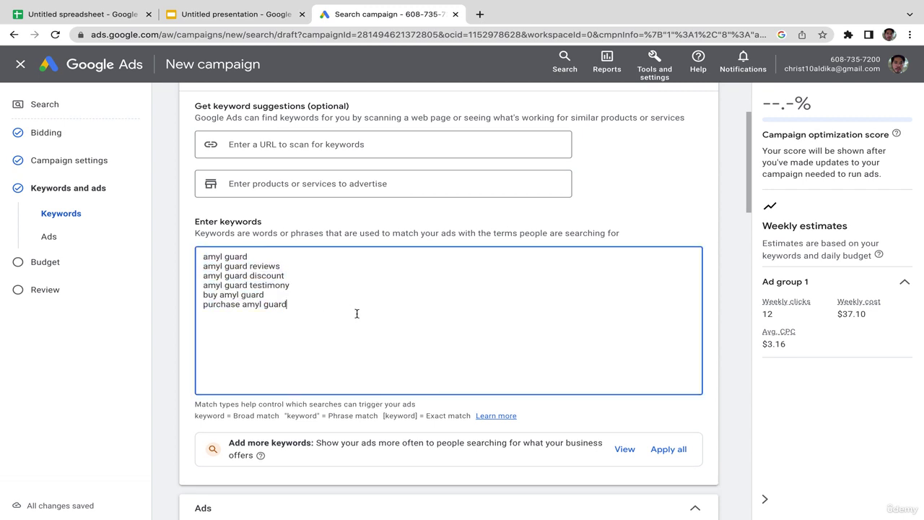
Open amylguard.com in a new browser tab, copy the full address of its sales page and close the tab again
left_click(485, 17)
type("amy")
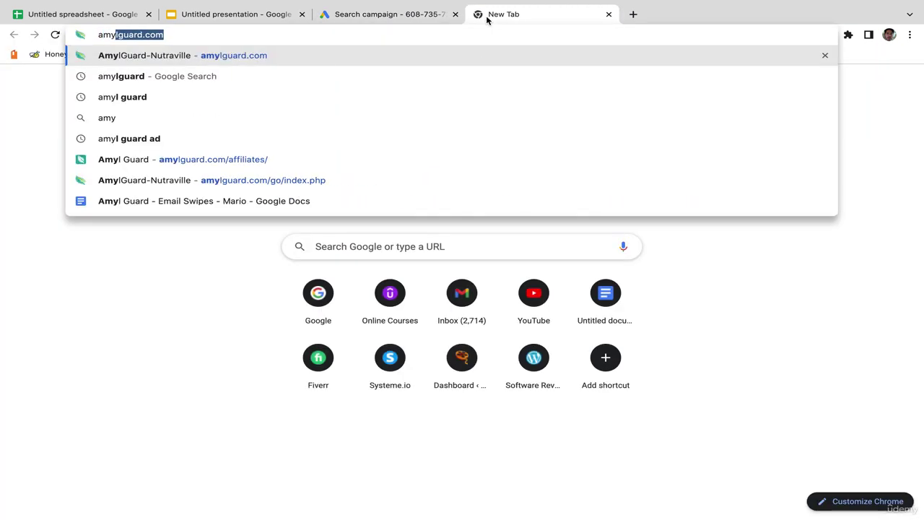
key("Return")
left_click(190, 35)
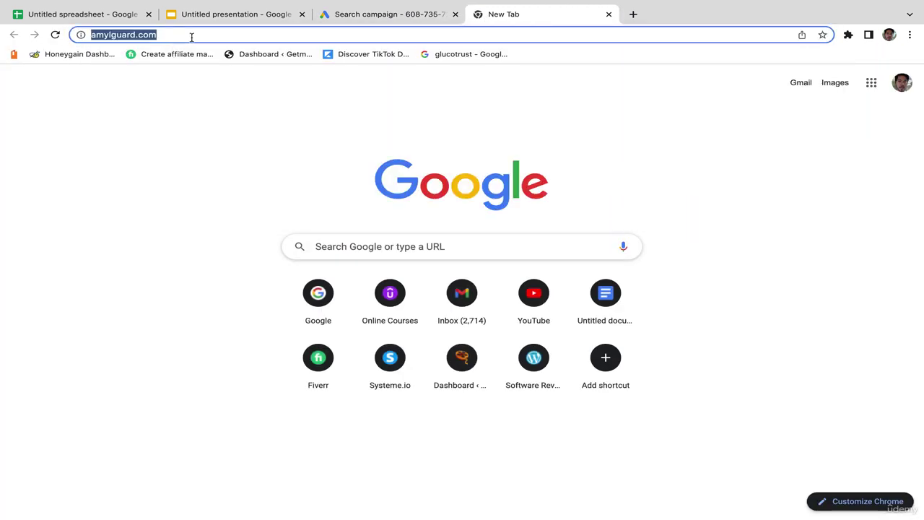
left_click(218, 36)
left_click_drag(189, 36, 51, 38)
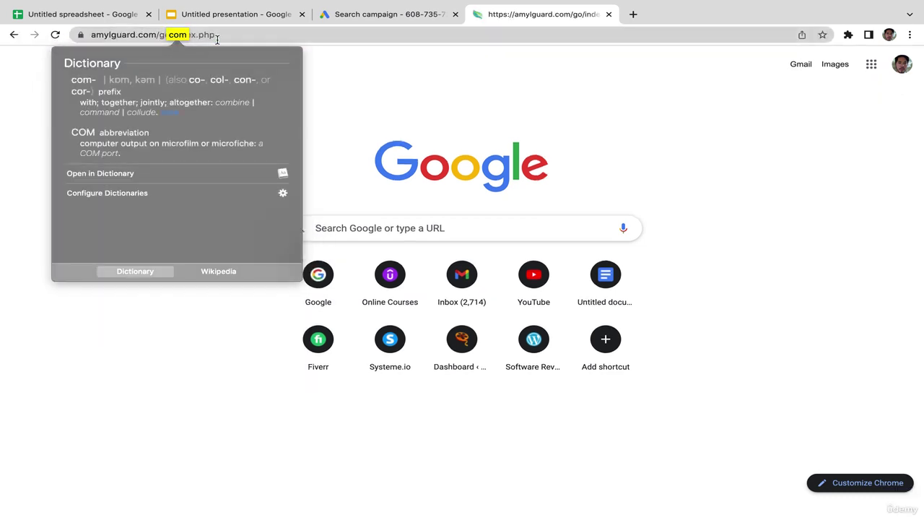
left_click(258, 38)
left_click_drag(264, 34, 72, 19)
key("ctrl+c")
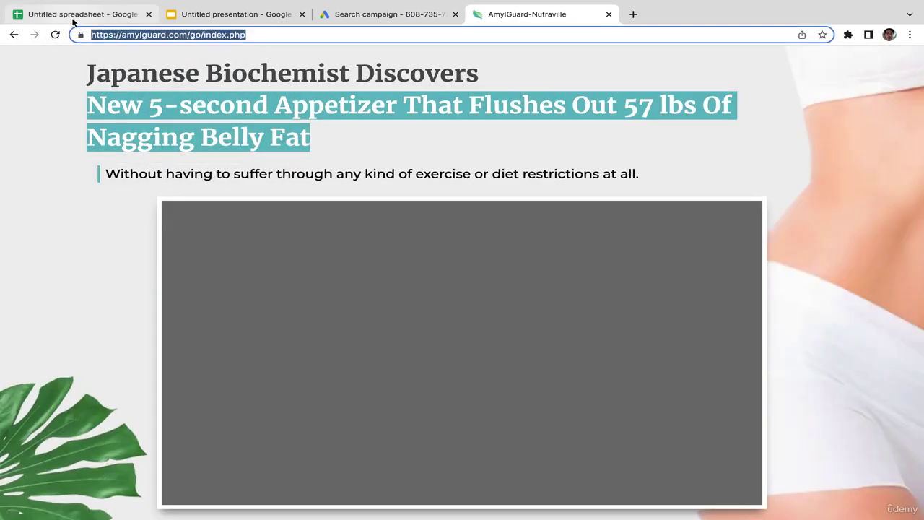
left_click(609, 14)
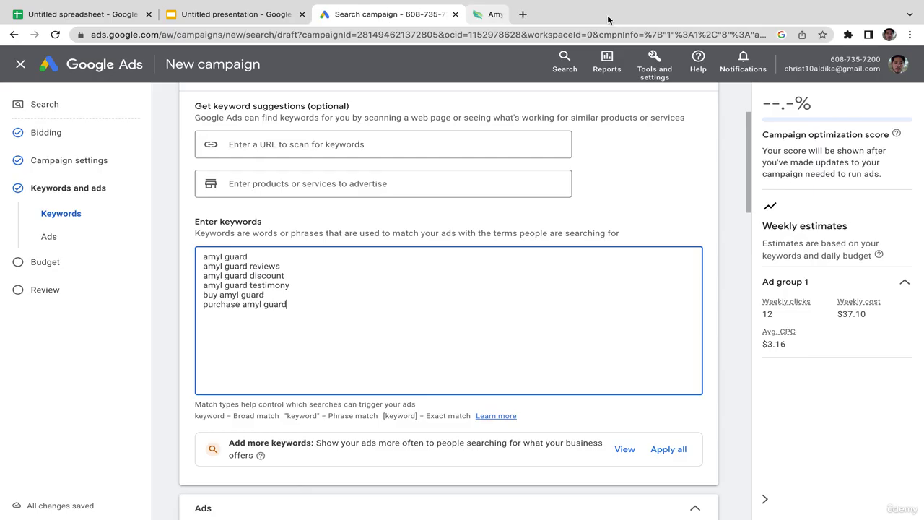
left_click(359, 147)
key("ctrl+v")
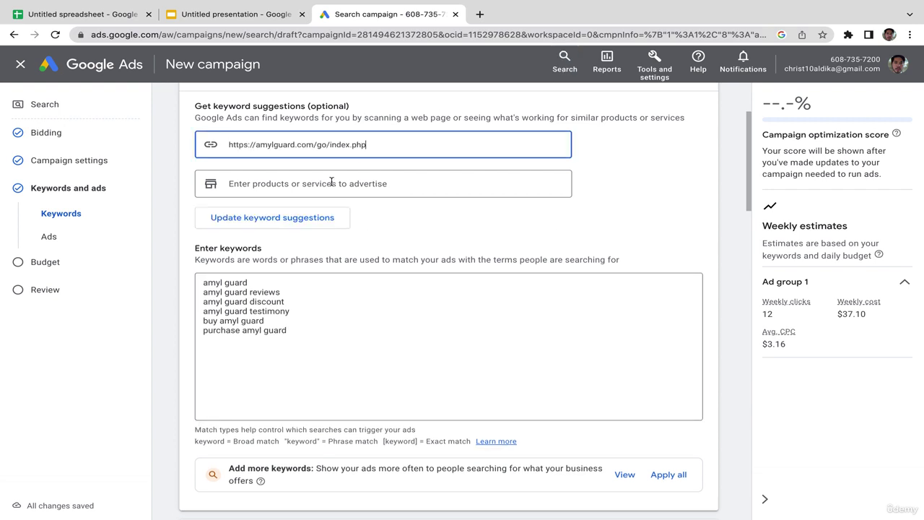
left_click(285, 223)
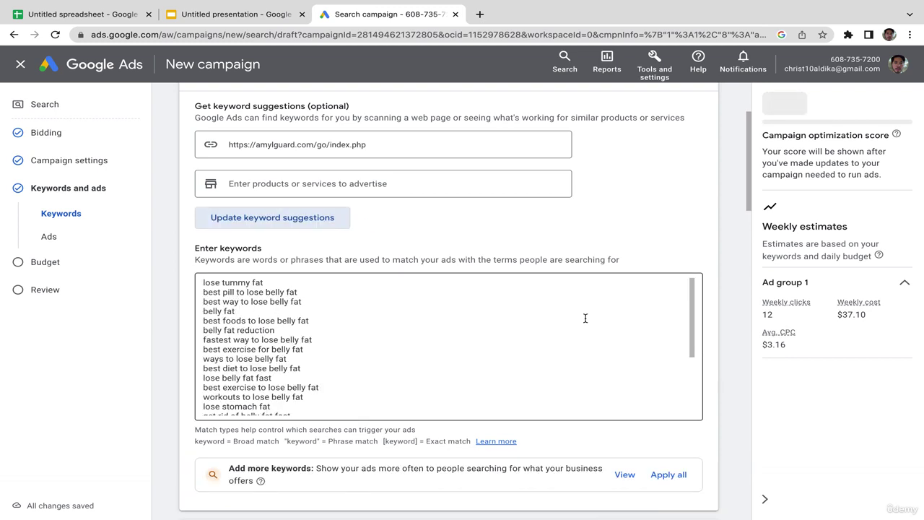
left_click_drag(691, 324, 690, 280)
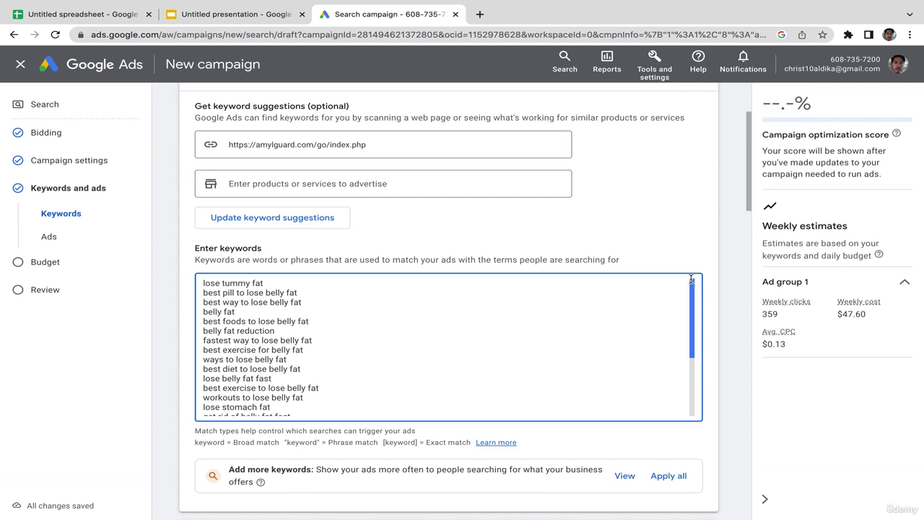
Clear the URL scanned for keyword suggestions and remove all the suggested belly fat keywords from the ad group's list
left_click_drag(690, 279, 676, 383)
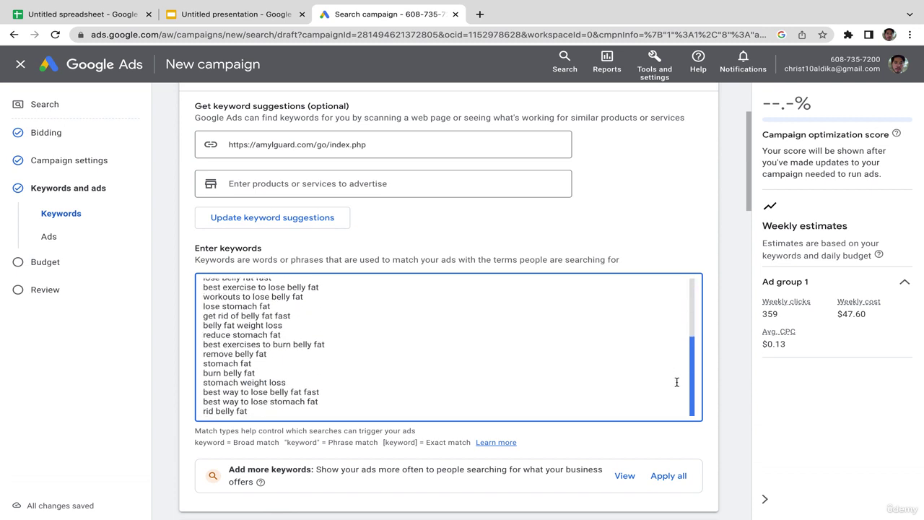
mouse_move(676, 382)
left_mouse_down()
mouse_move(695, 311)
mouse_move(692, 385)
left_mouse_up()
left_click_drag(689, 430, 704, 307)
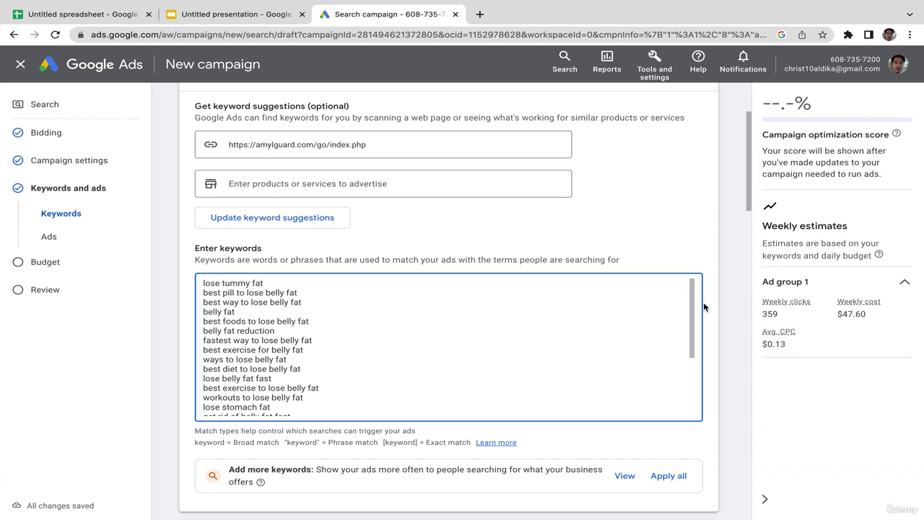
left_click_drag(203, 283, 333, 437)
key("BackSpace")
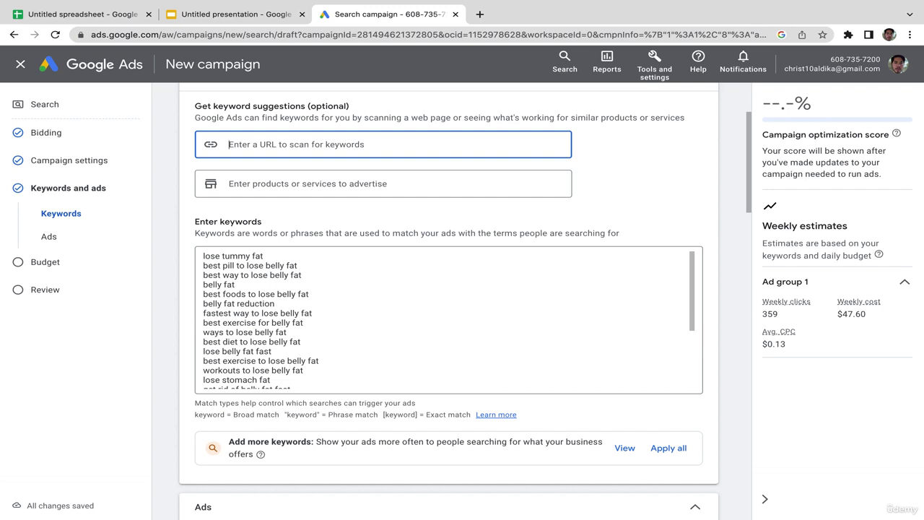
left_click(205, 258)
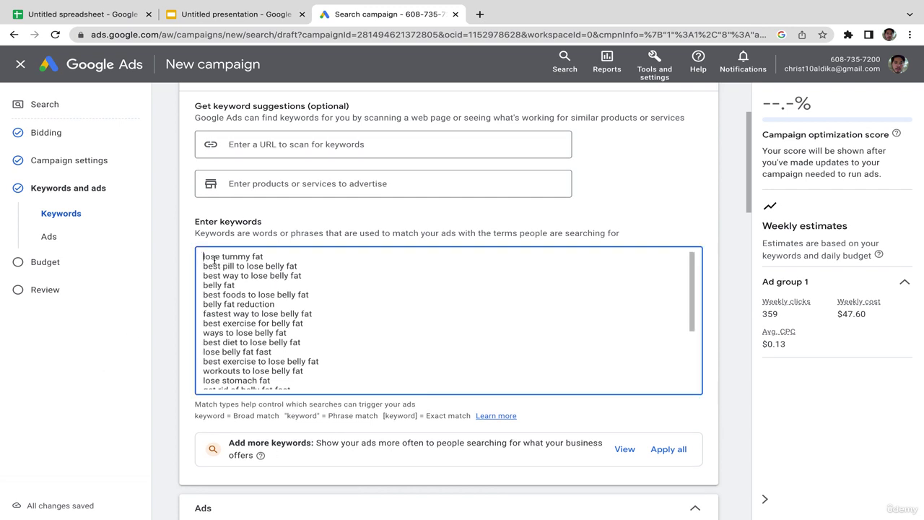
left_click_drag(214, 258, 334, 401)
key("BackSpace")
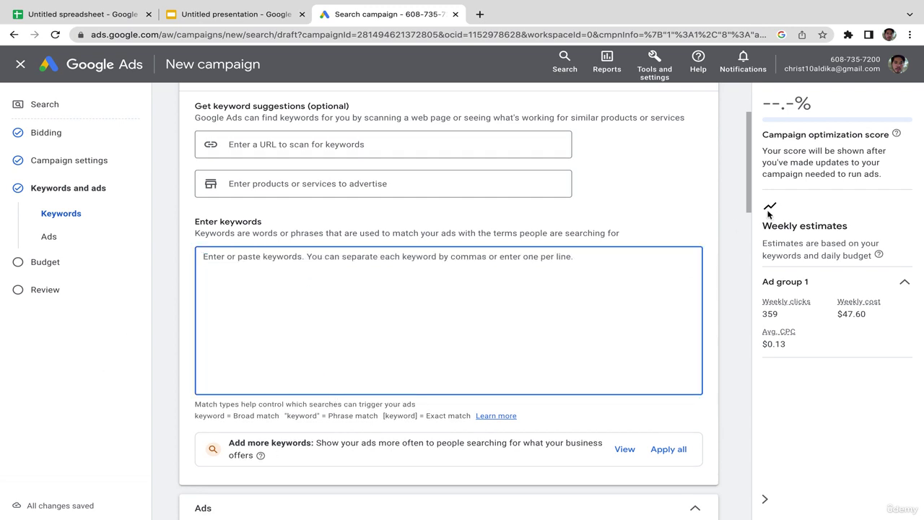
Check the match type notation and enter amyl guard as the ad group's only broad match keyword
scroll(751, 153, "up", 1)
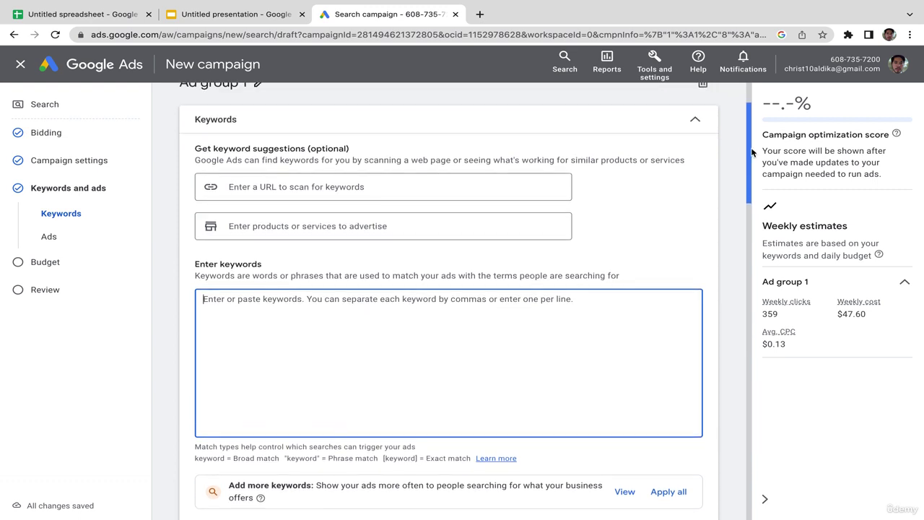
scroll(751, 153, "up", 2)
scroll(750, 156, "down", 3)
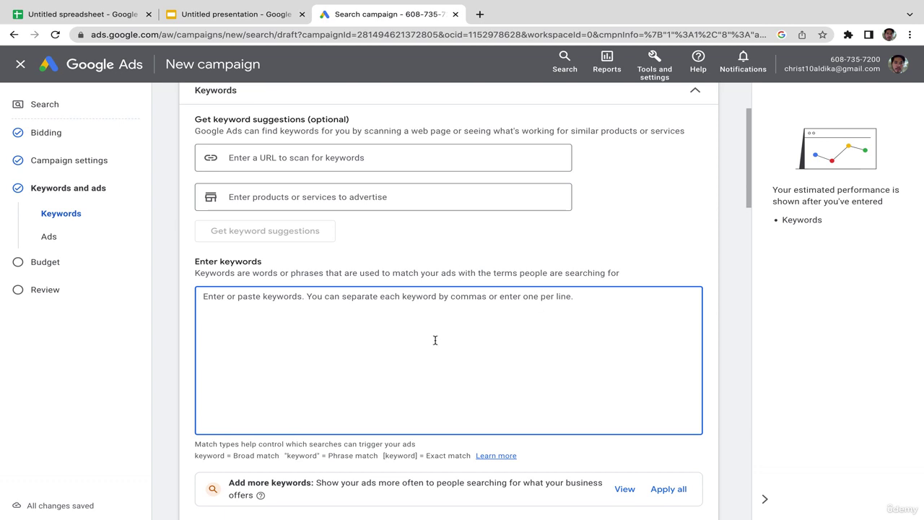
left_click_drag(195, 454, 473, 462)
left_click_drag(747, 189, 744, 236)
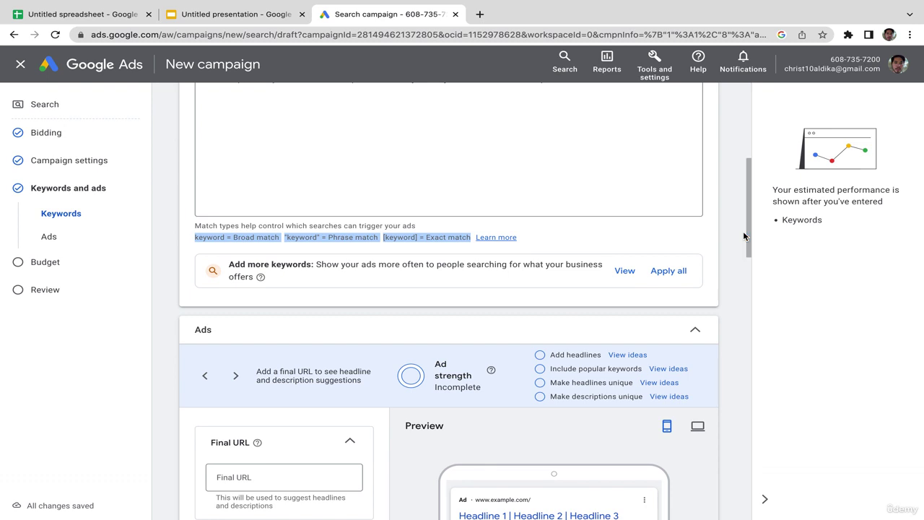
left_click(746, 150)
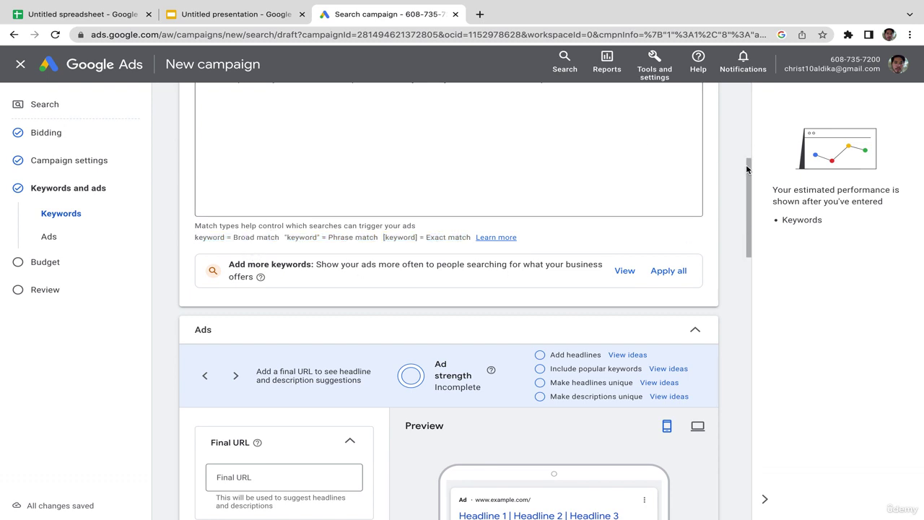
left_click_drag(747, 169, 723, 144)
left_click(366, 270)
type("a")
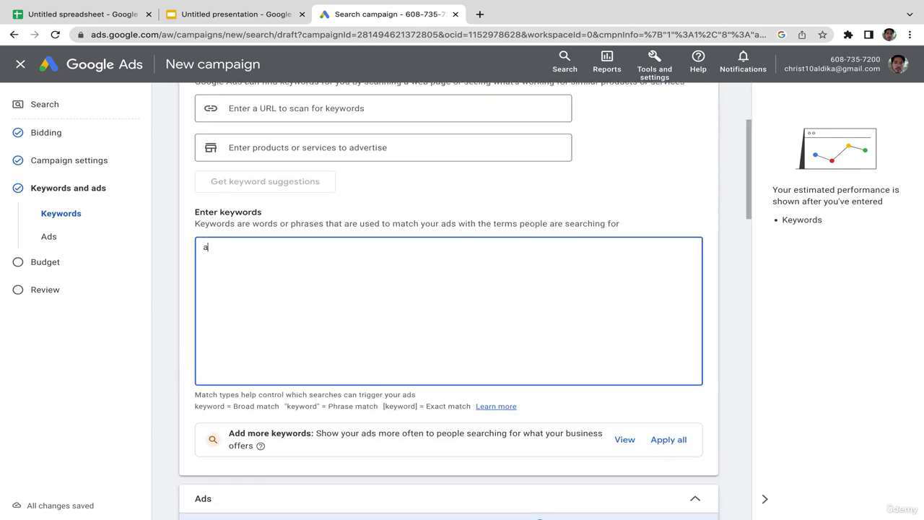
type("myl guard")
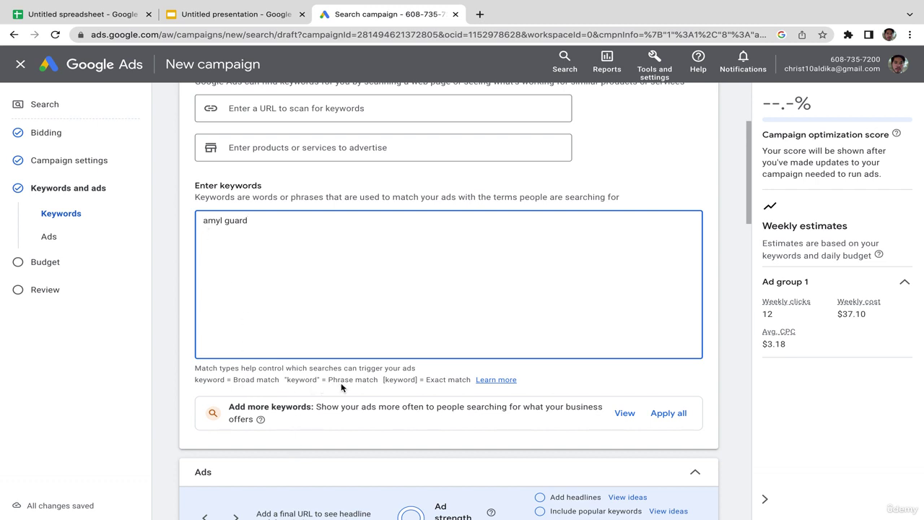
Turn the amyl guard keyword into a phrase match by enclosing it in quotation marks
left_click(202, 222)
type("\"")
left_click(281, 220)
type("\"")
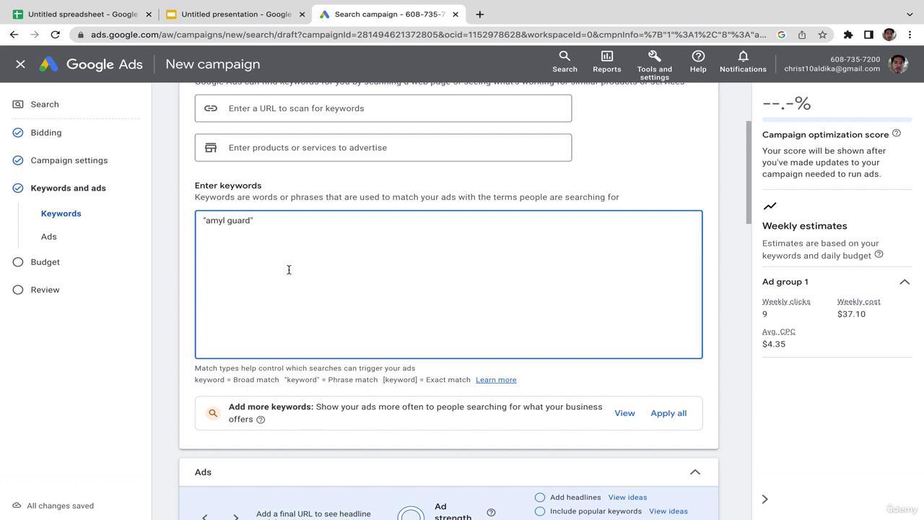
Change the keyword to the exact match [amyl guard] by replacing its quotation marks with square brackets
left_click(205, 219)
key("BackSpace")
type("[")
left_click_drag(428, 381, 471, 381)
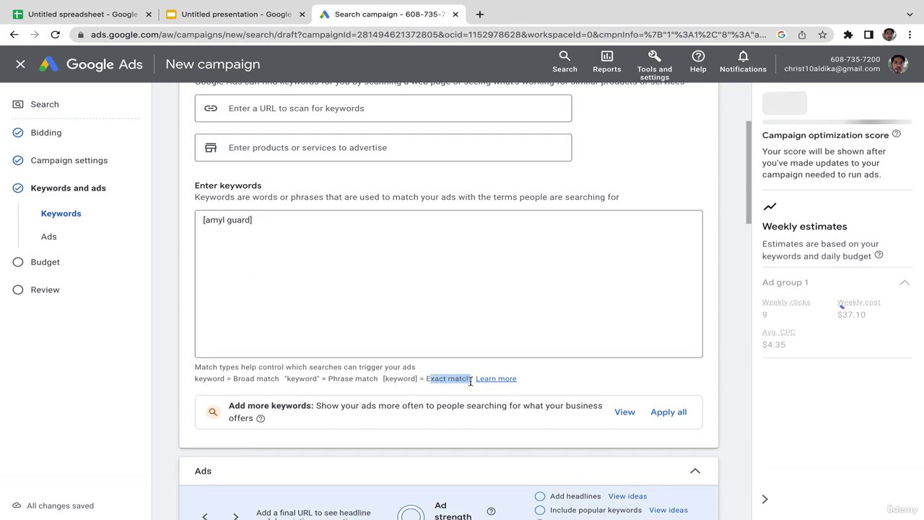
left_click(272, 220)
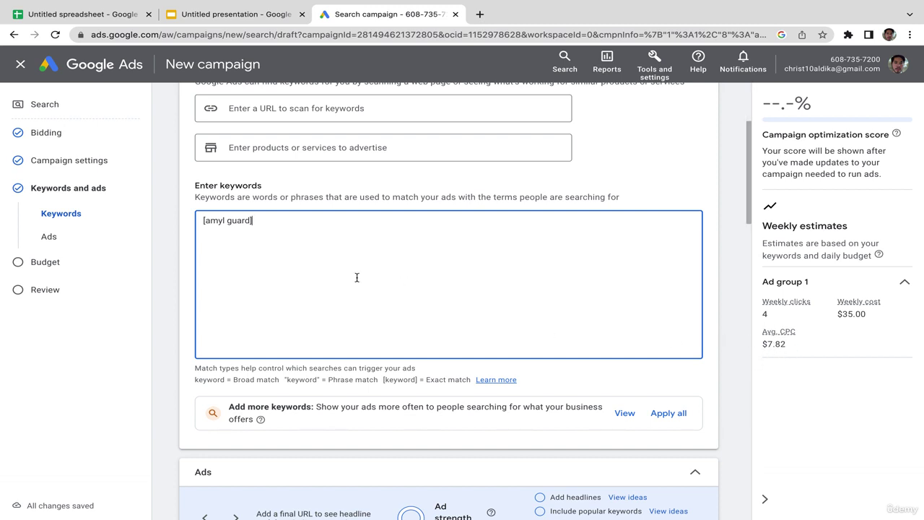
Replace the exact match keyword in the list with the phrase match keyword "amyl guard"
left_click_drag(266, 222, 195, 224)
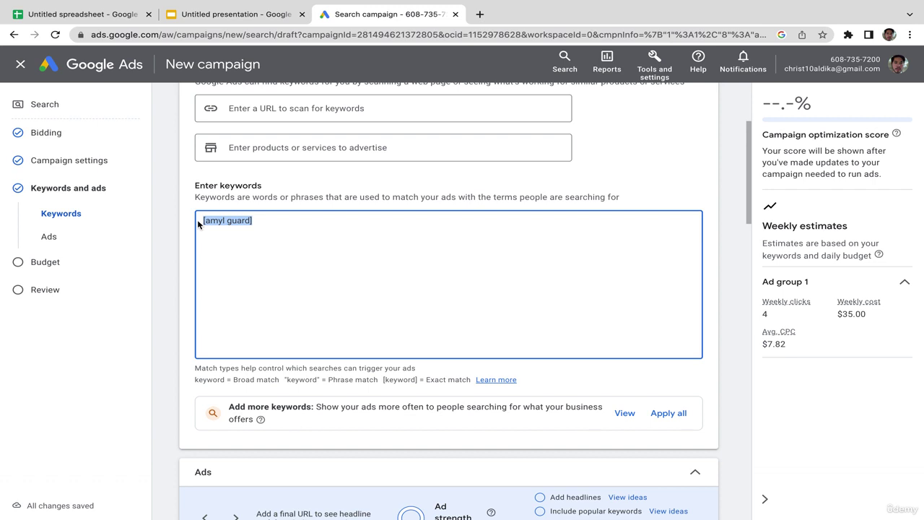
key("BackSpace")
type("\"")
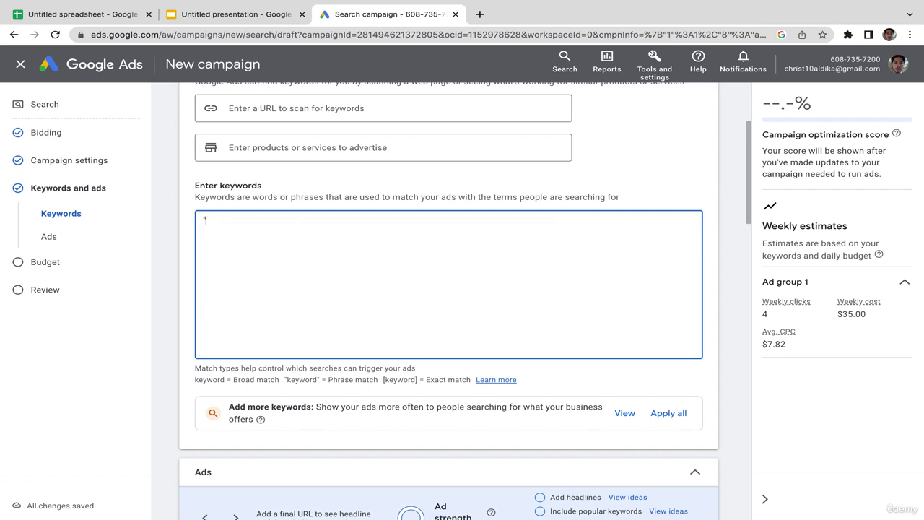
type("amyl guard\"")
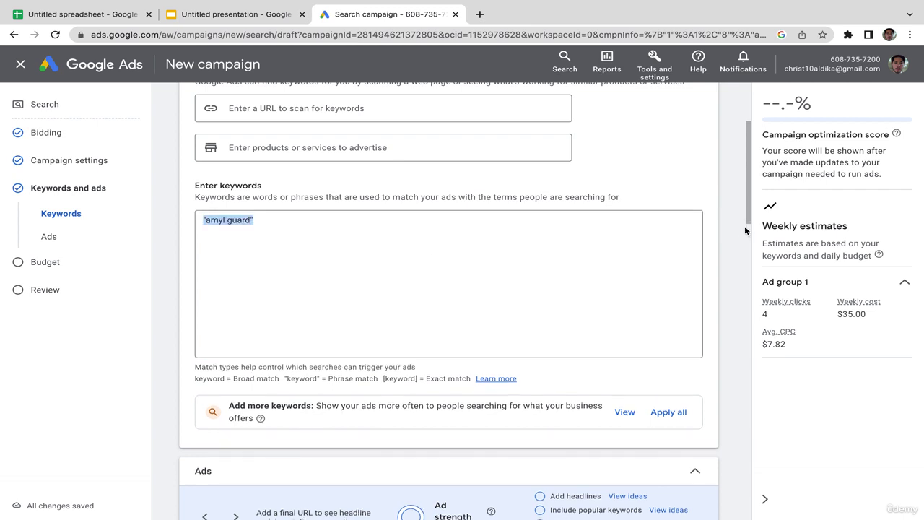
left_click_drag(749, 210, 722, 306)
left_click(288, 229)
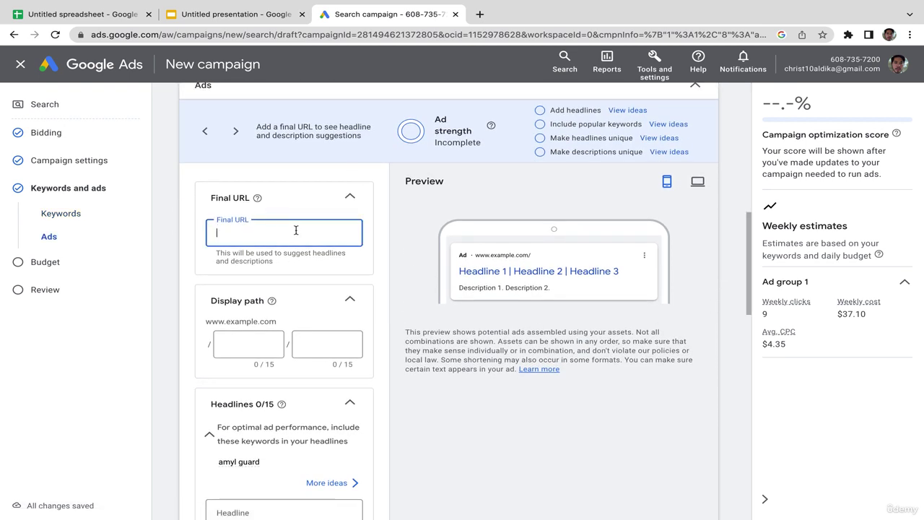
key("ctrl+v")
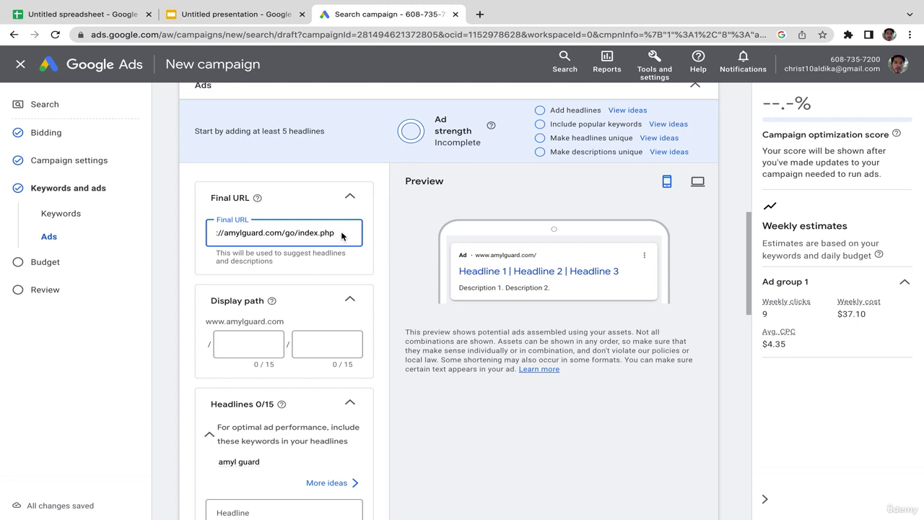
Enter "Amyl Guard" as the ad's first headline, leaving the display path empty
mouse_move(747, 236)
left_mouse_down()
mouse_move(748, 254)
mouse_move(743, 239)
left_mouse_up()
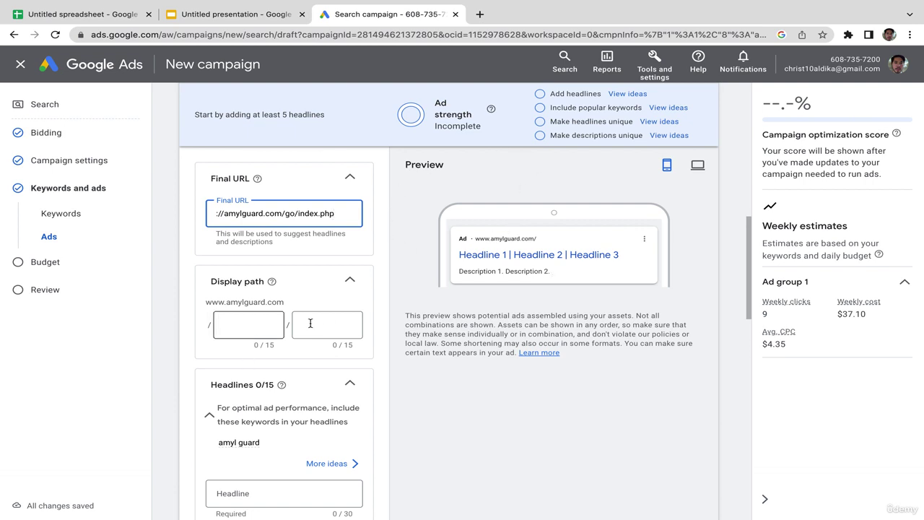
scroll(739, 238, "down", 2)
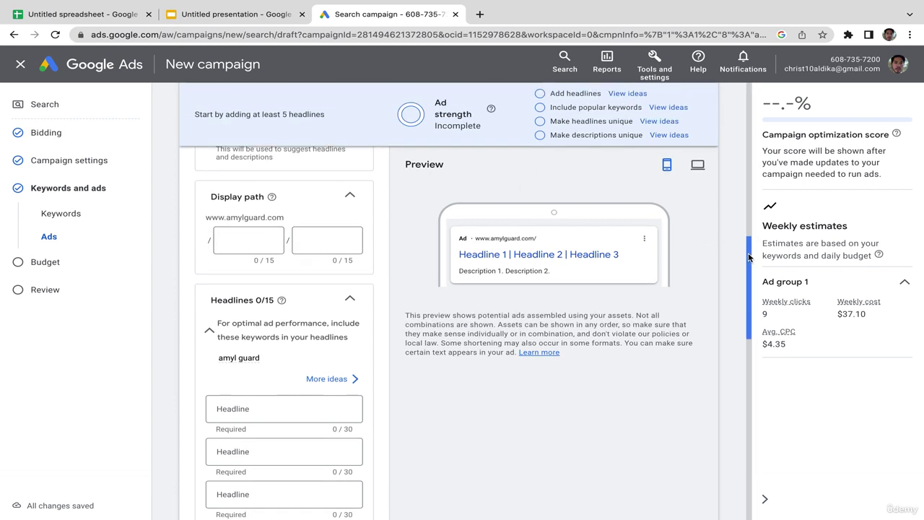
left_click(252, 236)
left_click_drag(748, 257, 745, 292)
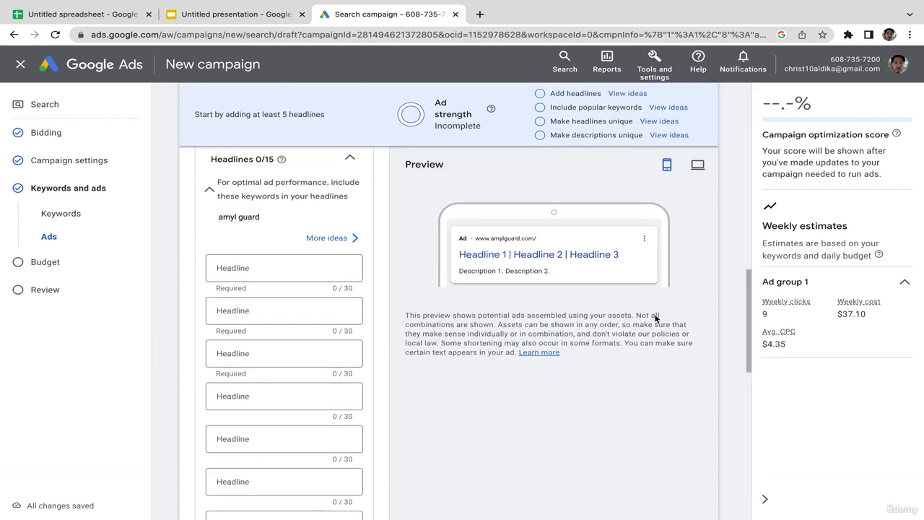
left_click(299, 267)
type("Amyl Guard")
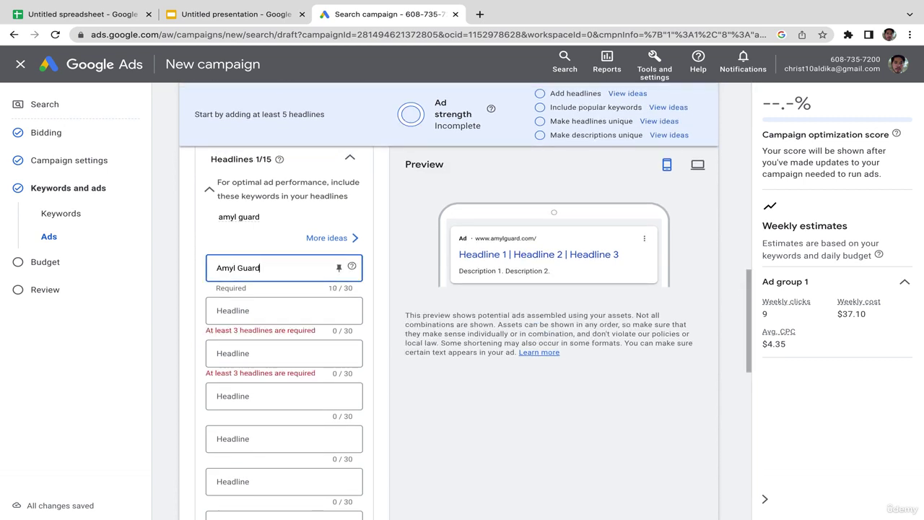
Enter "$ 49/bottle" as the ad's second headline and "Free shipping" as its third
left_click(248, 311)
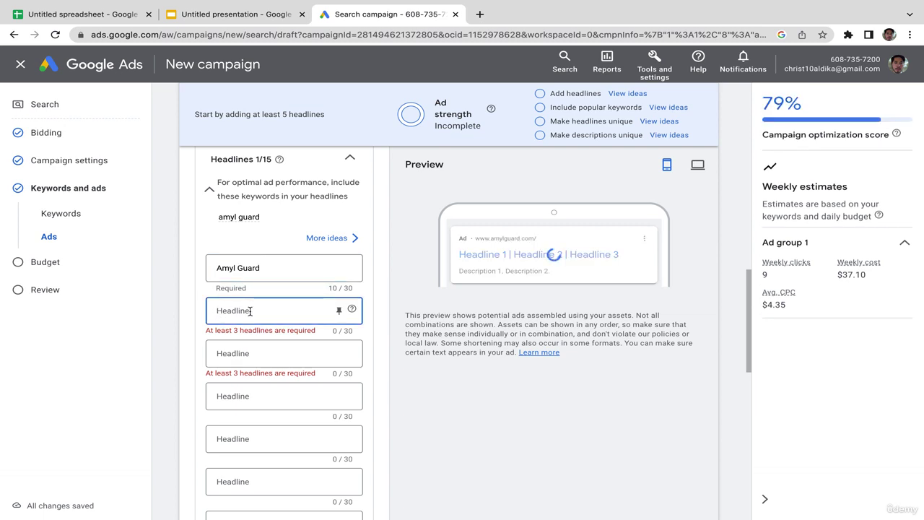
type("$")
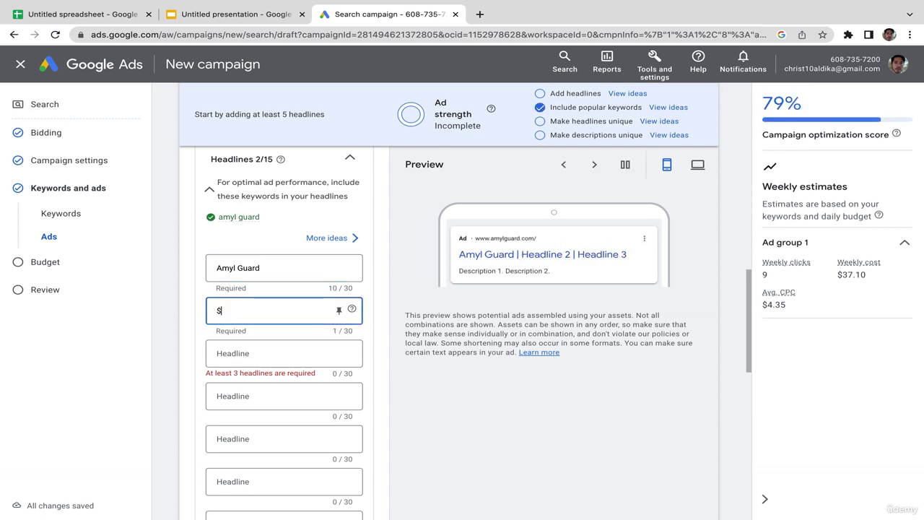
type(" 4")
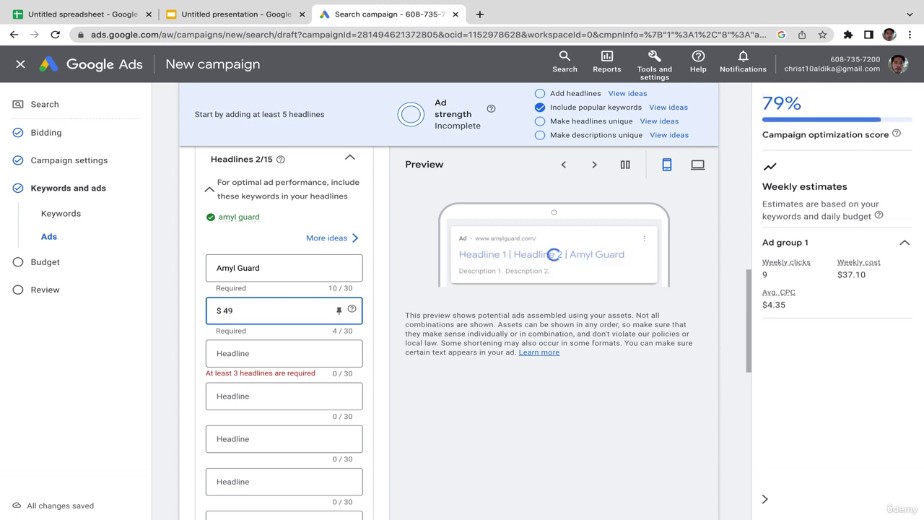
type("9/bot")
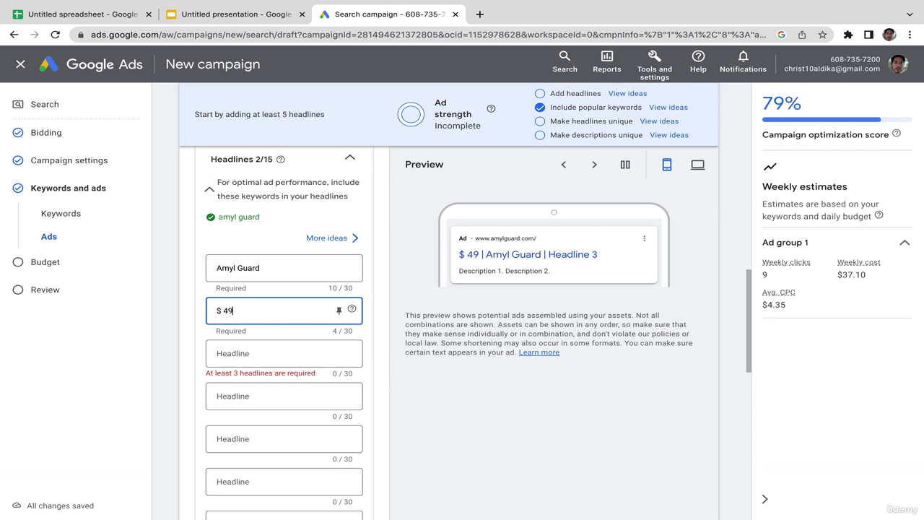
type("tle")
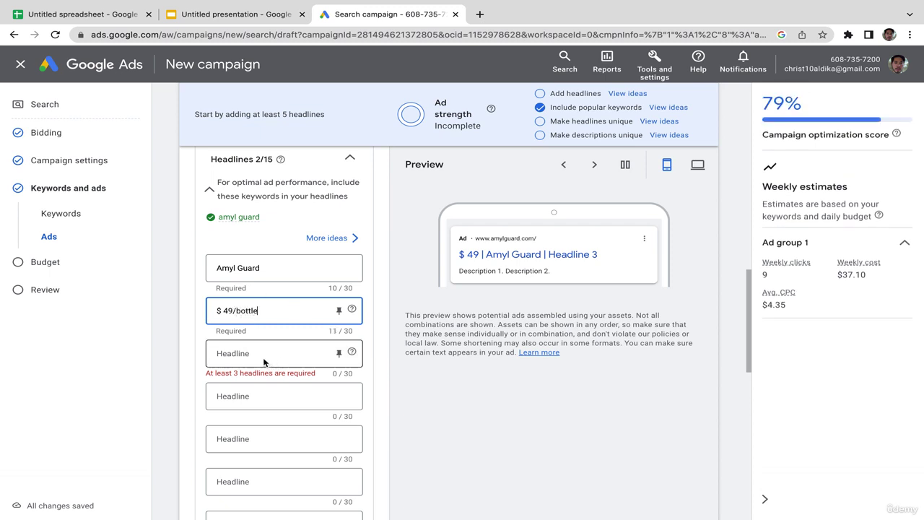
left_click(261, 354)
type("Free")
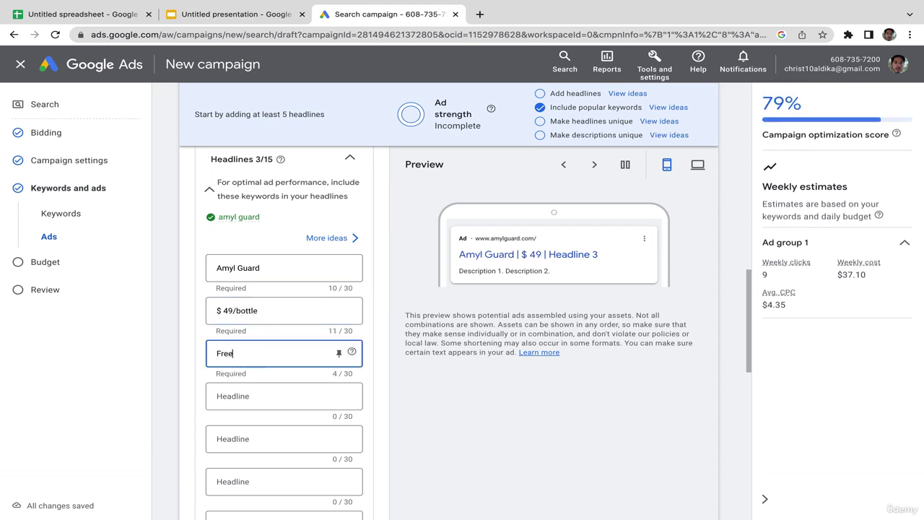
type(" shipping")
left_click(692, 407)
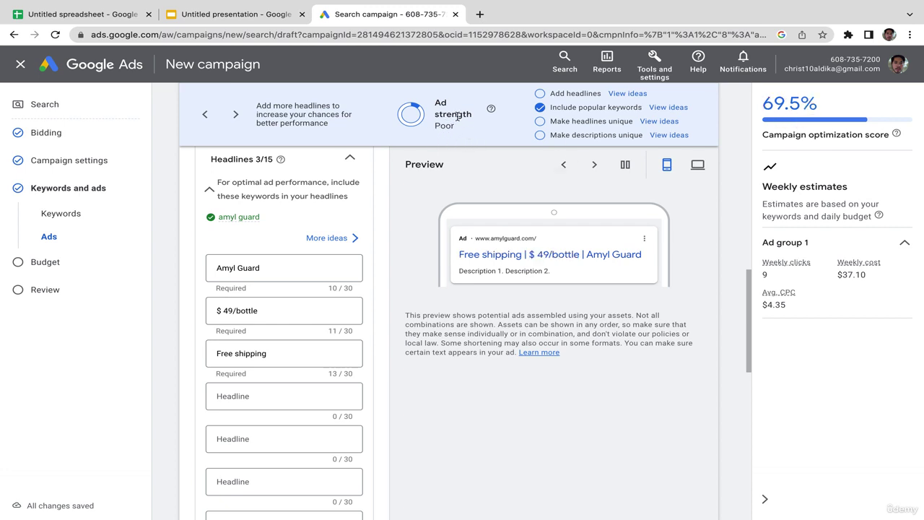
Enter "Weight loss producst" as the ad's first description
left_click_drag(748, 289, 741, 372)
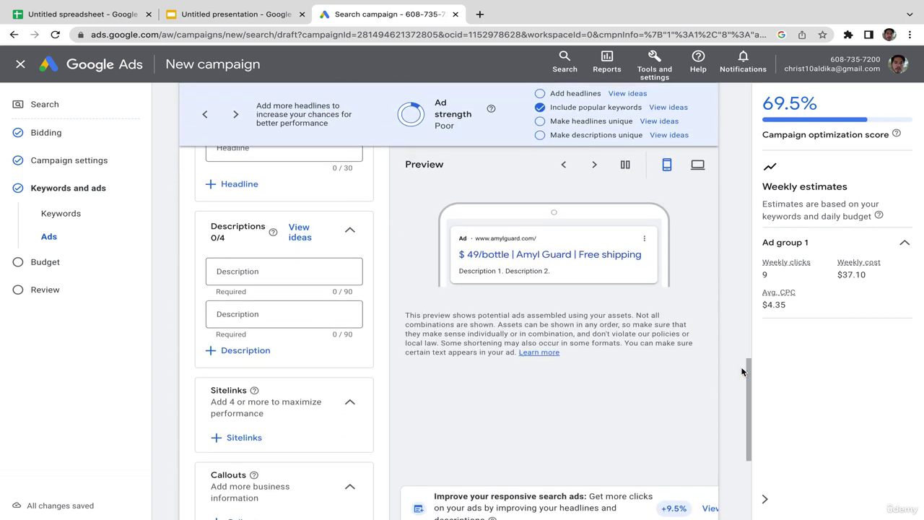
left_click(279, 270)
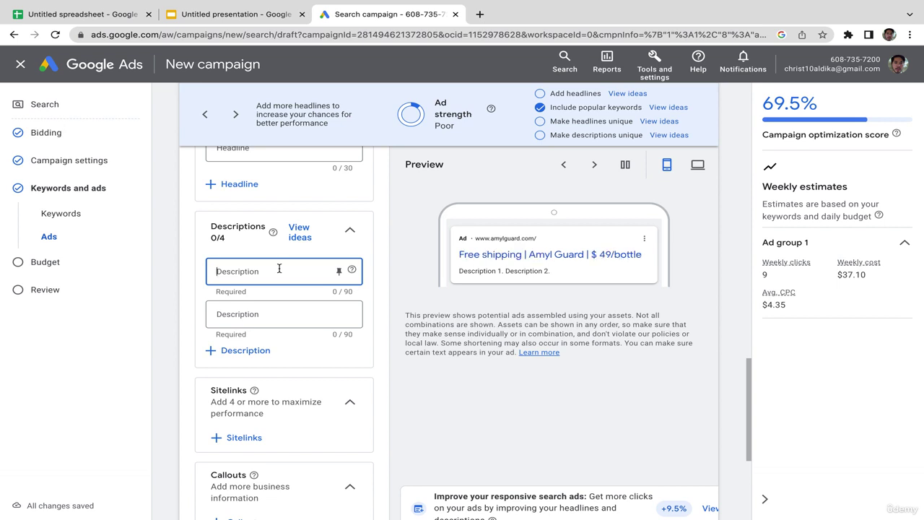
type("Weight")
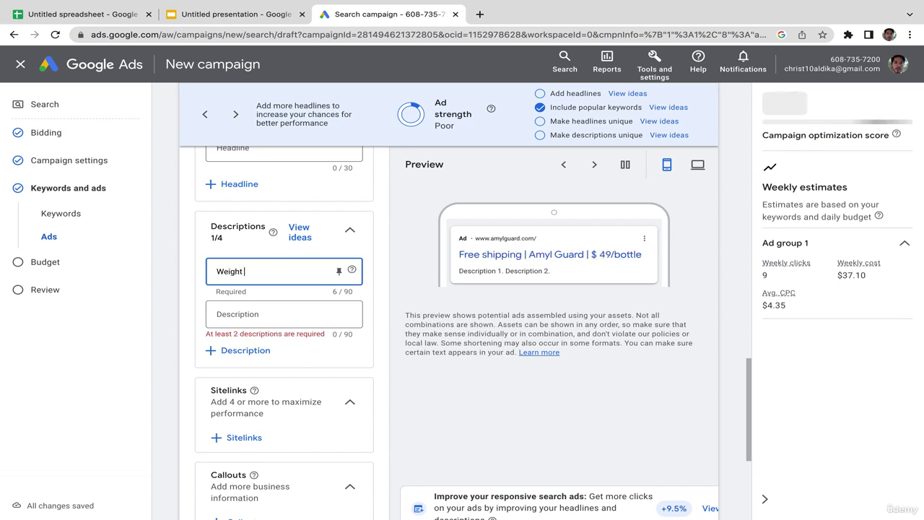
type(" loss produ")
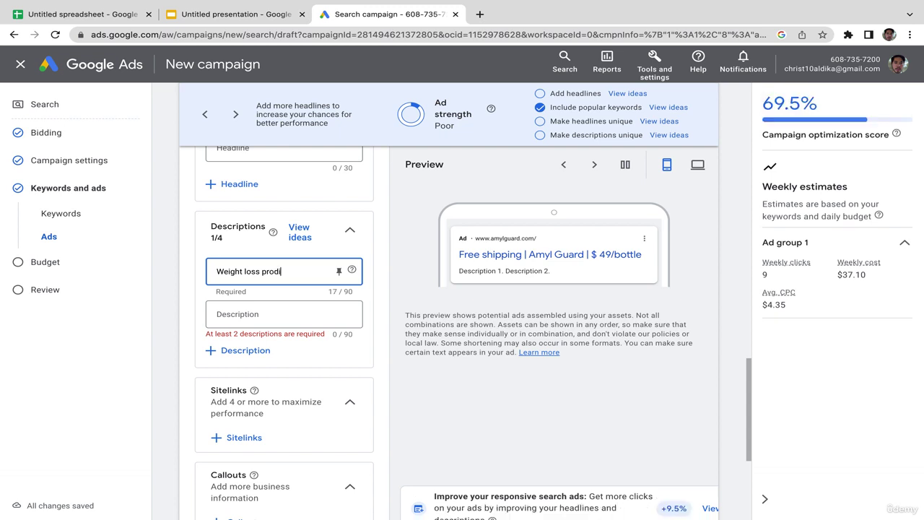
type("cst")
left_click(253, 323)
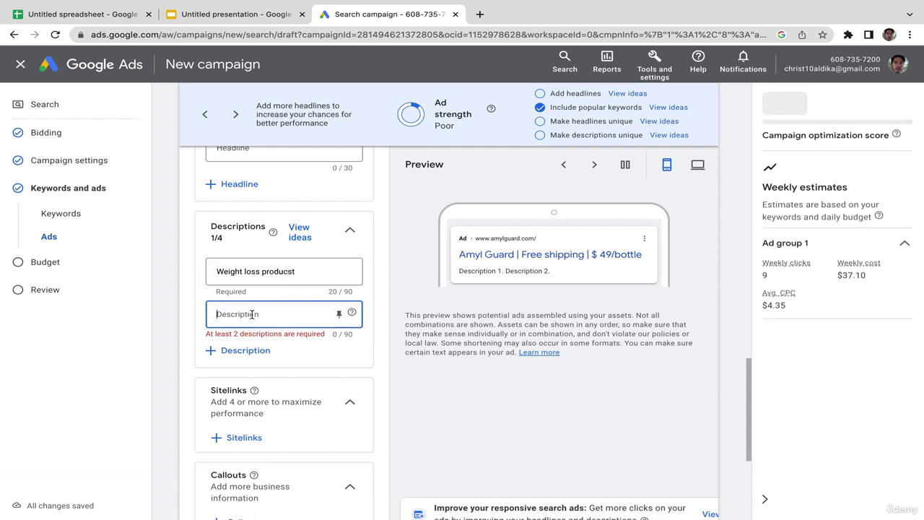
Enter "Get free e-book" as the ad's second description and continue to the campaign budget
type("Get free e")
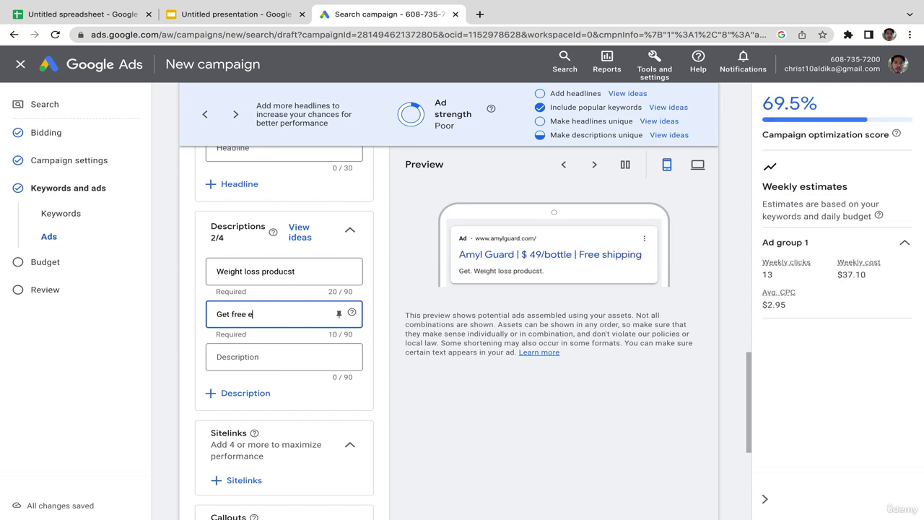
type("ook")
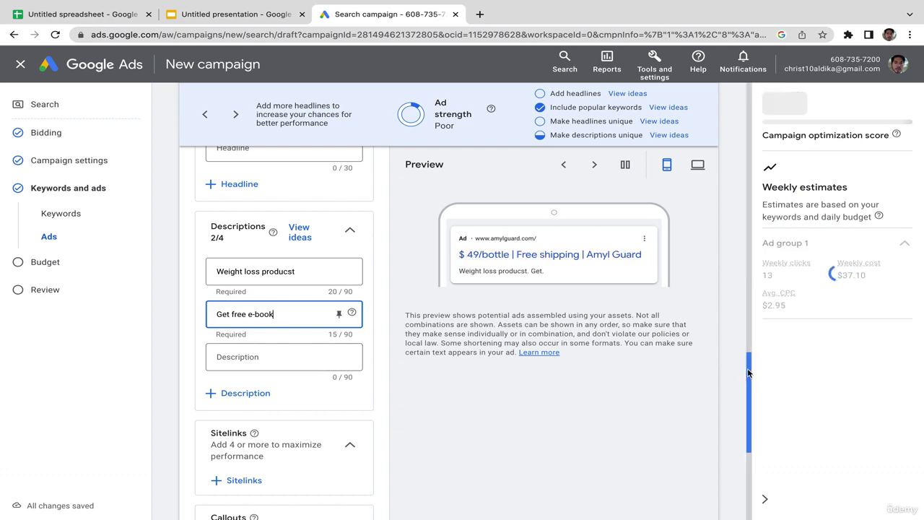
left_click_drag(749, 374, 741, 424)
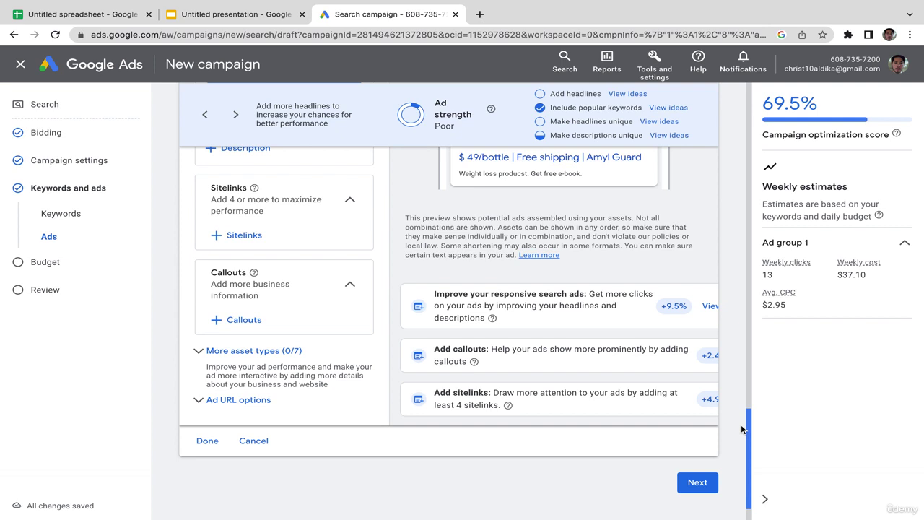
left_click_drag(740, 425, 744, 401)
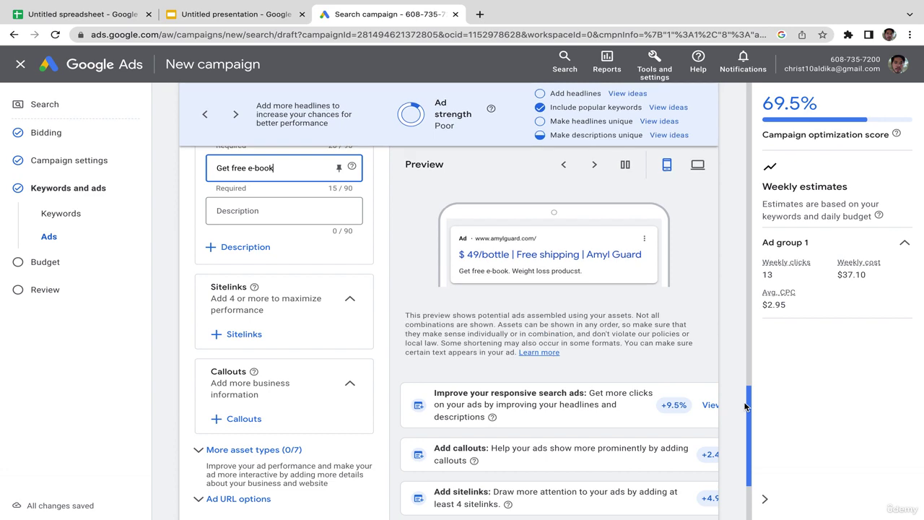
left_click_drag(746, 407, 739, 430)
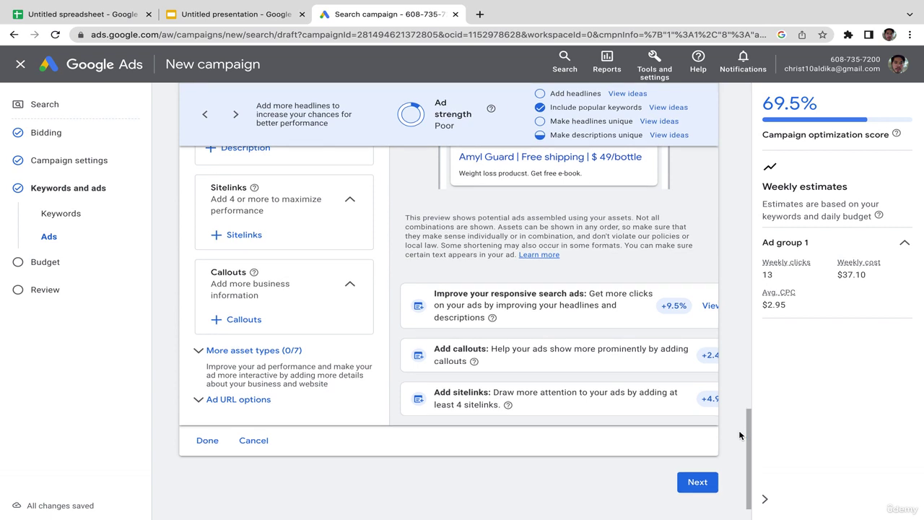
left_click(695, 491)
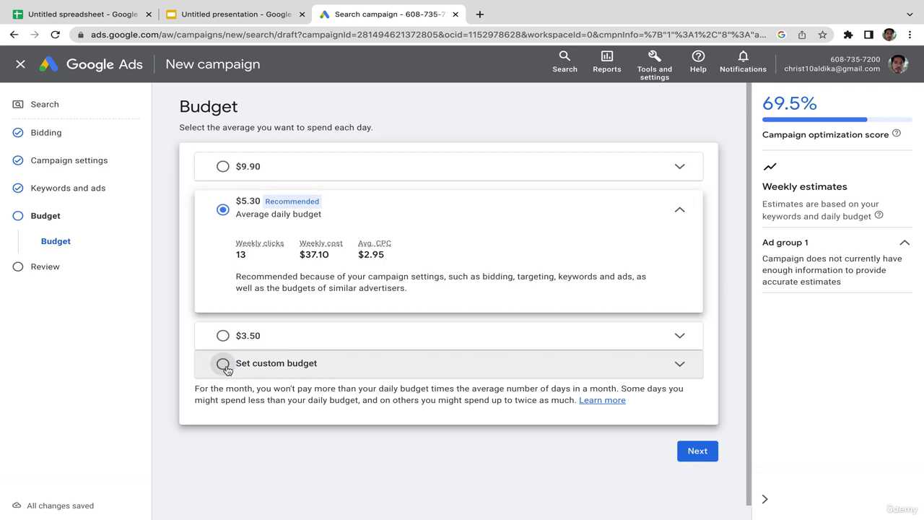
Set a custom average daily budget of $10.00 and check its estimated weekly cost and average CPC
left_click(223, 365)
left_click(273, 313)
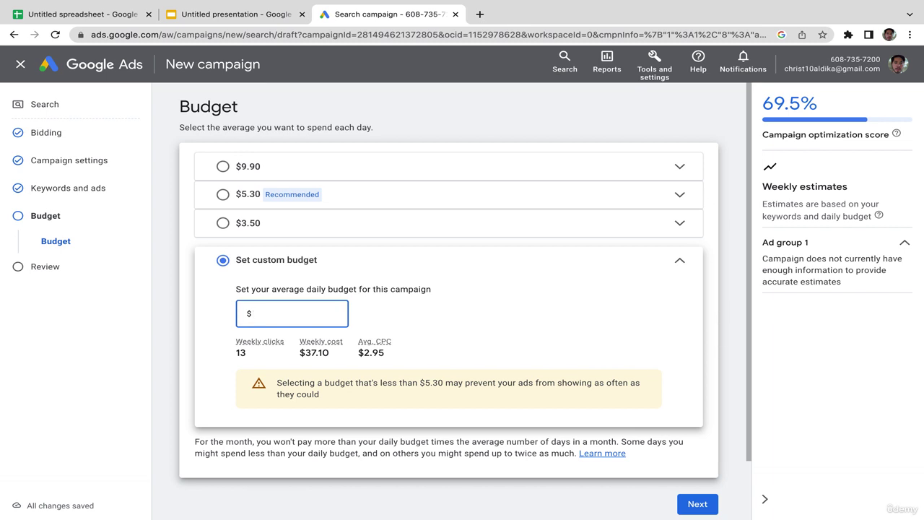
left_click(481, 294)
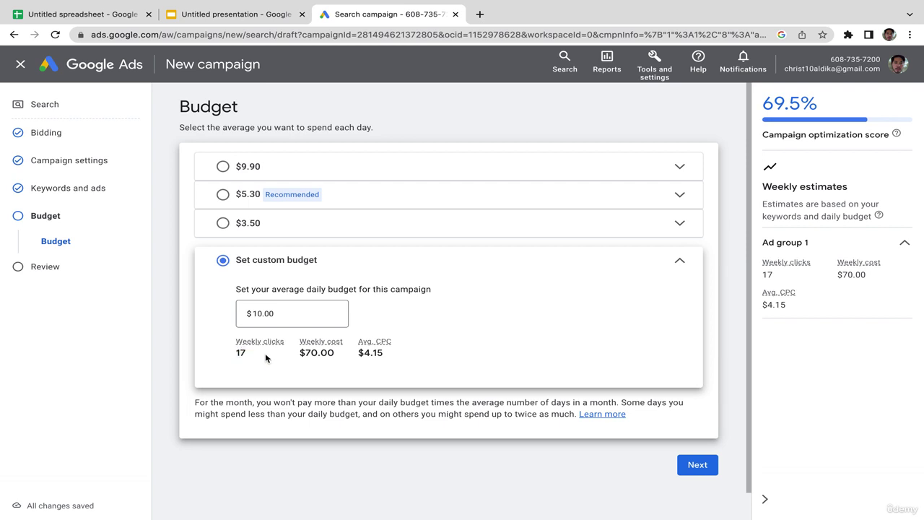
left_click_drag(305, 352, 335, 347)
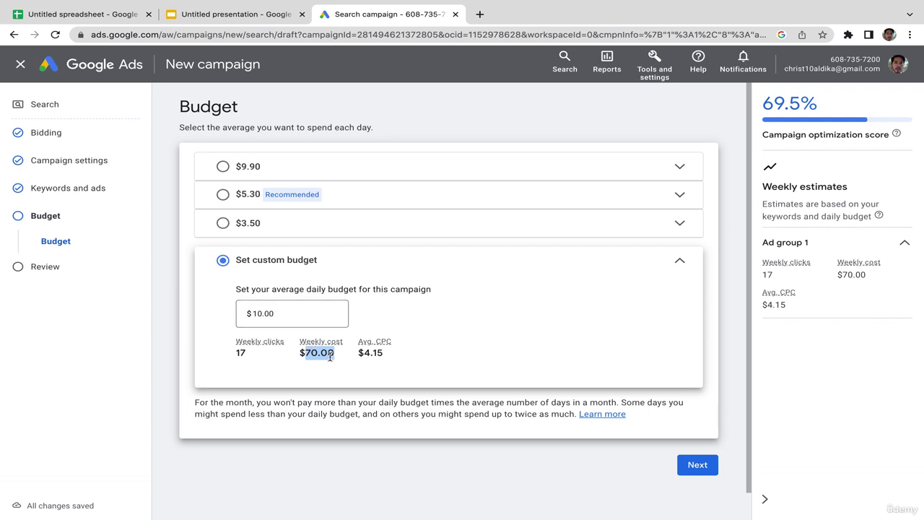
left_click_drag(363, 353, 389, 357)
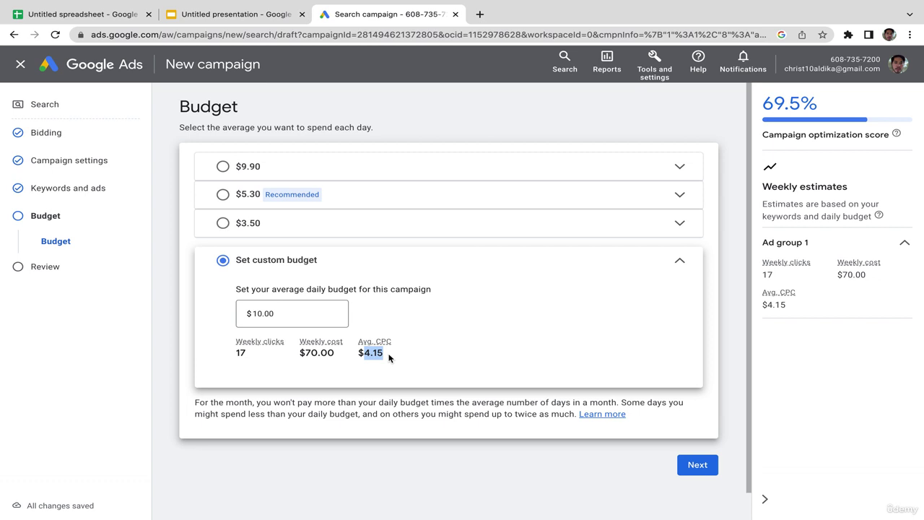
left_click(733, 312)
scroll(747, 309, "down", 1)
scroll(750, 289, "up", 1)
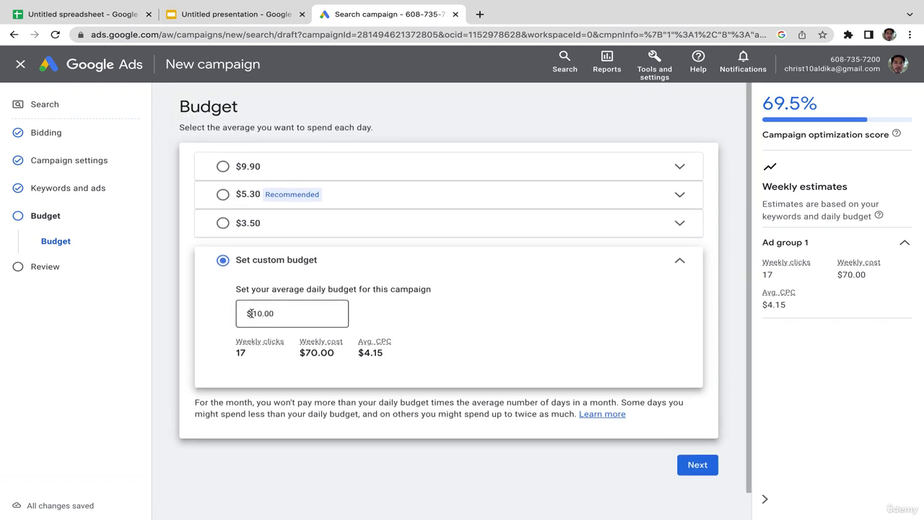
Continue to the campaign review and look over its overview, bidding and campaign settings
left_click(692, 470)
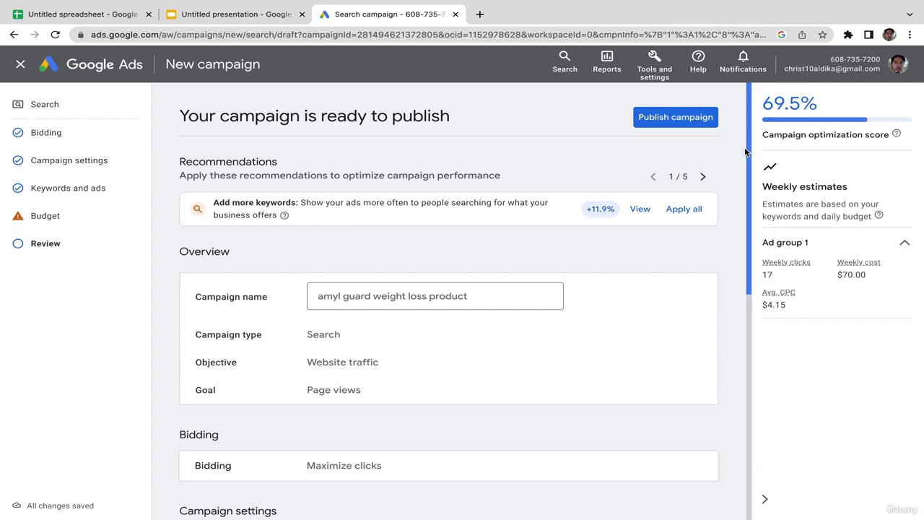
left_click_drag(747, 152, 748, 183)
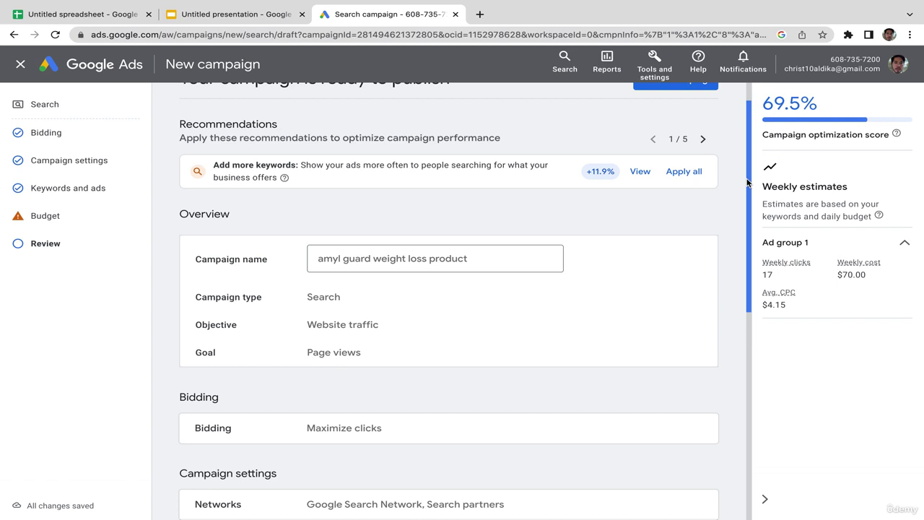
left_click_drag(747, 183, 756, 117)
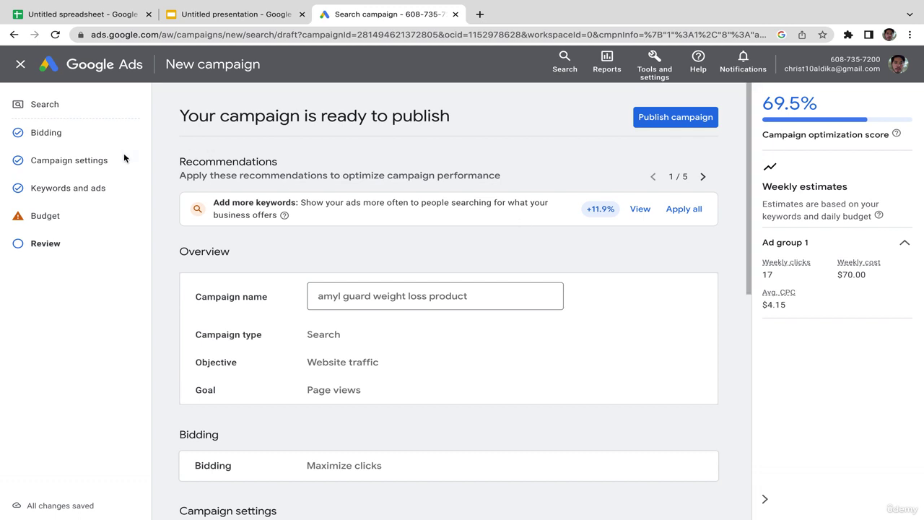
Close the new campaign, saving its draft for later instead of publishing, and switch to the Google Slides presentation
left_click(21, 65)
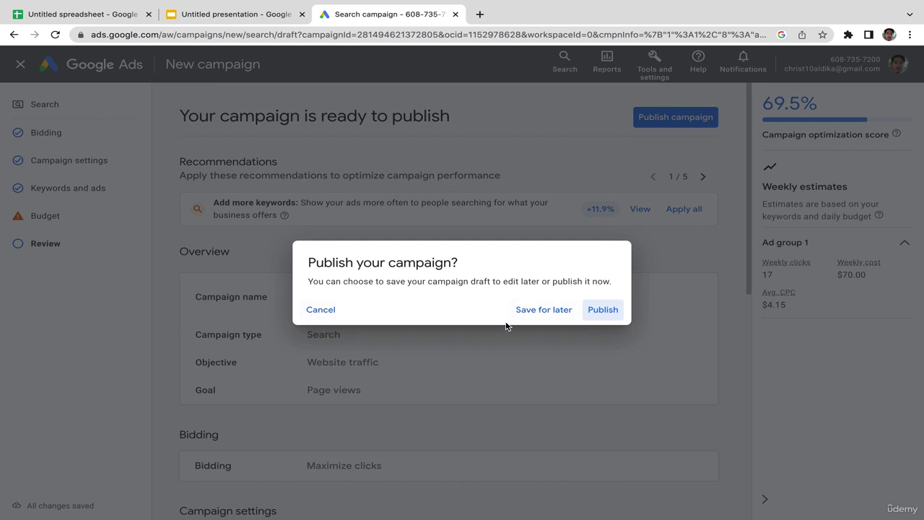
left_click(528, 316)
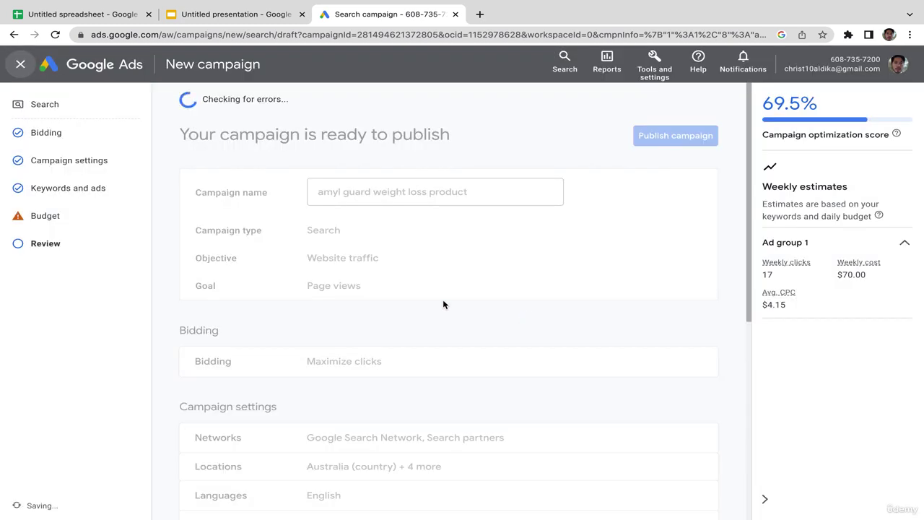
left_click(272, 12)
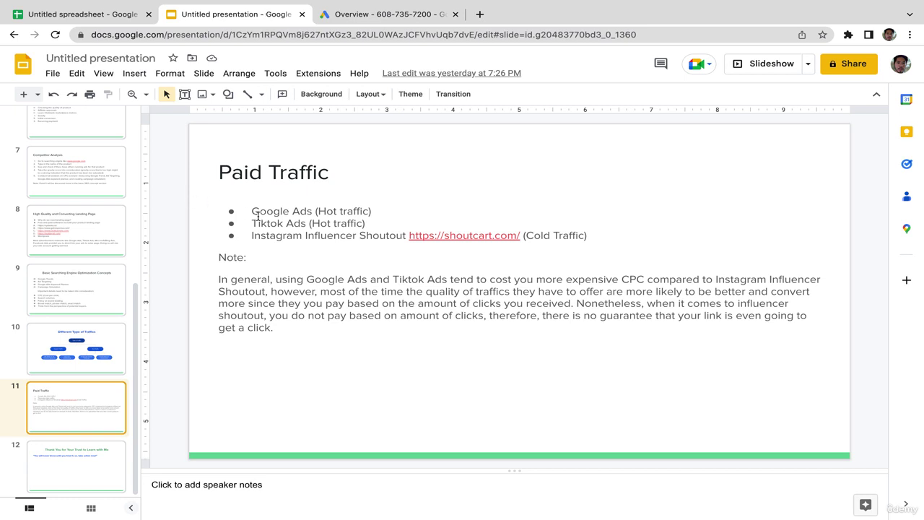